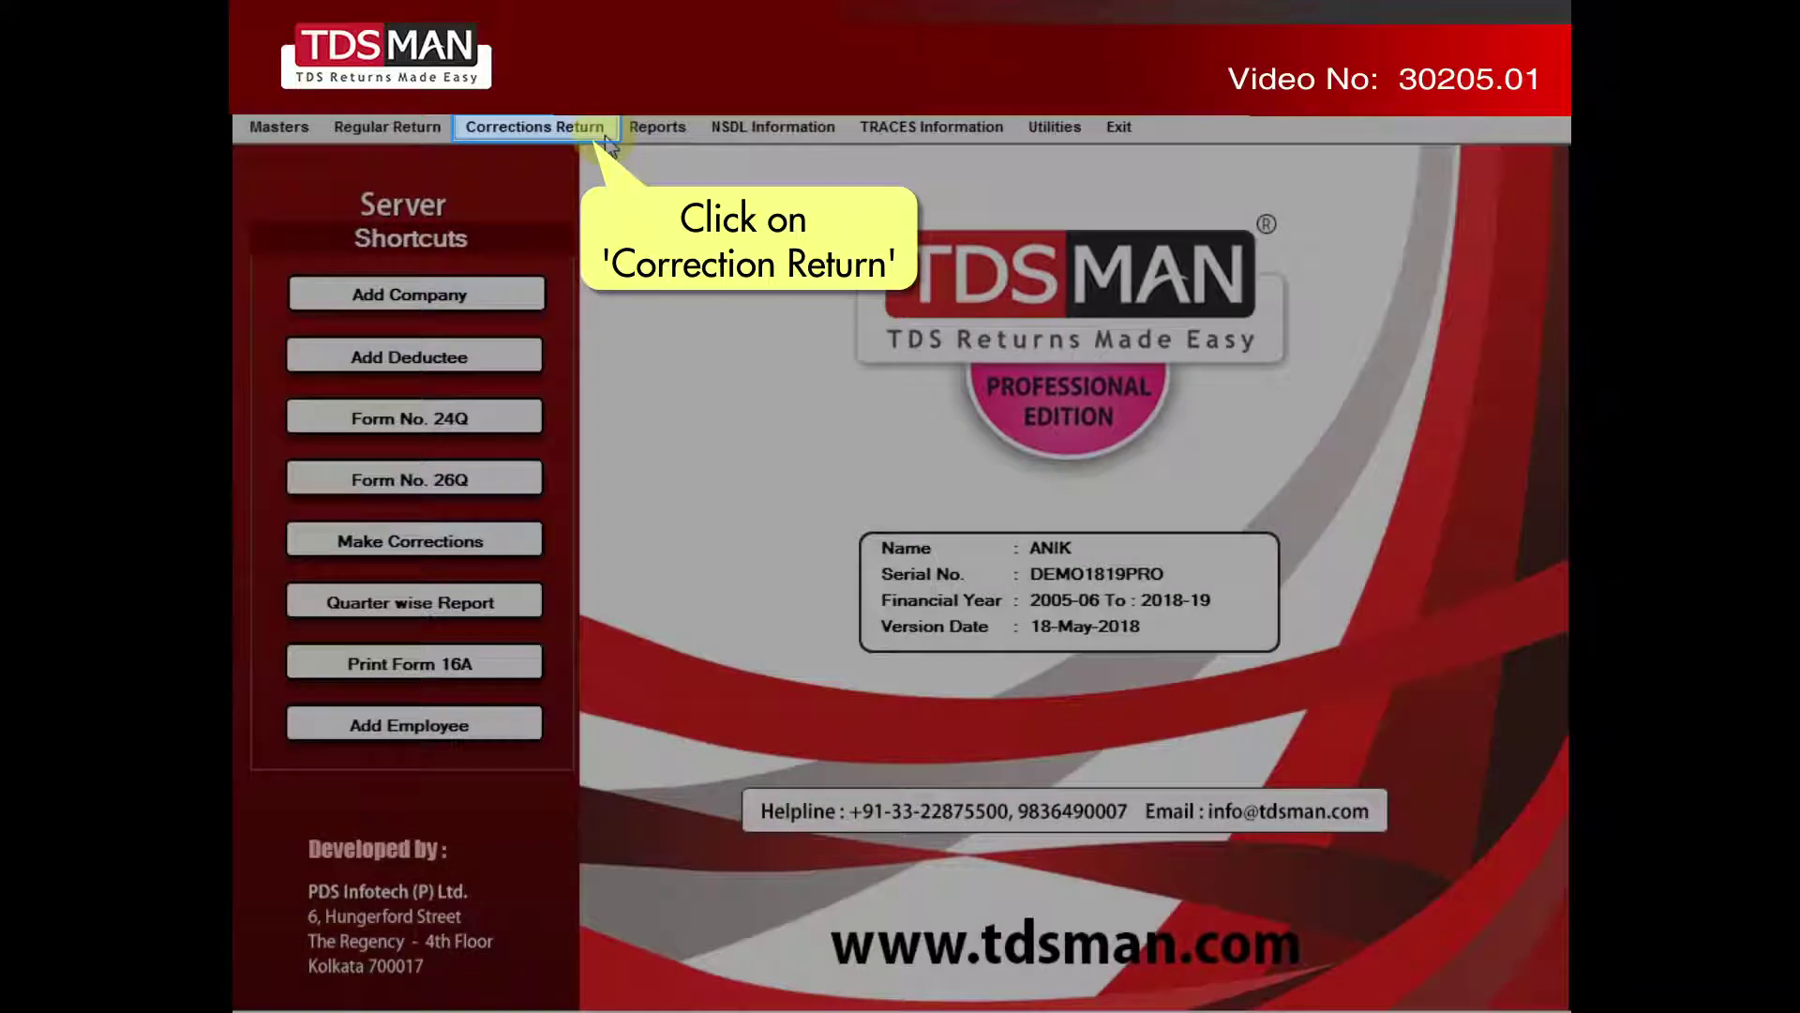
Choose Make Corrections from the Corrections Return menu to list the imported batches.
click(598, 132)
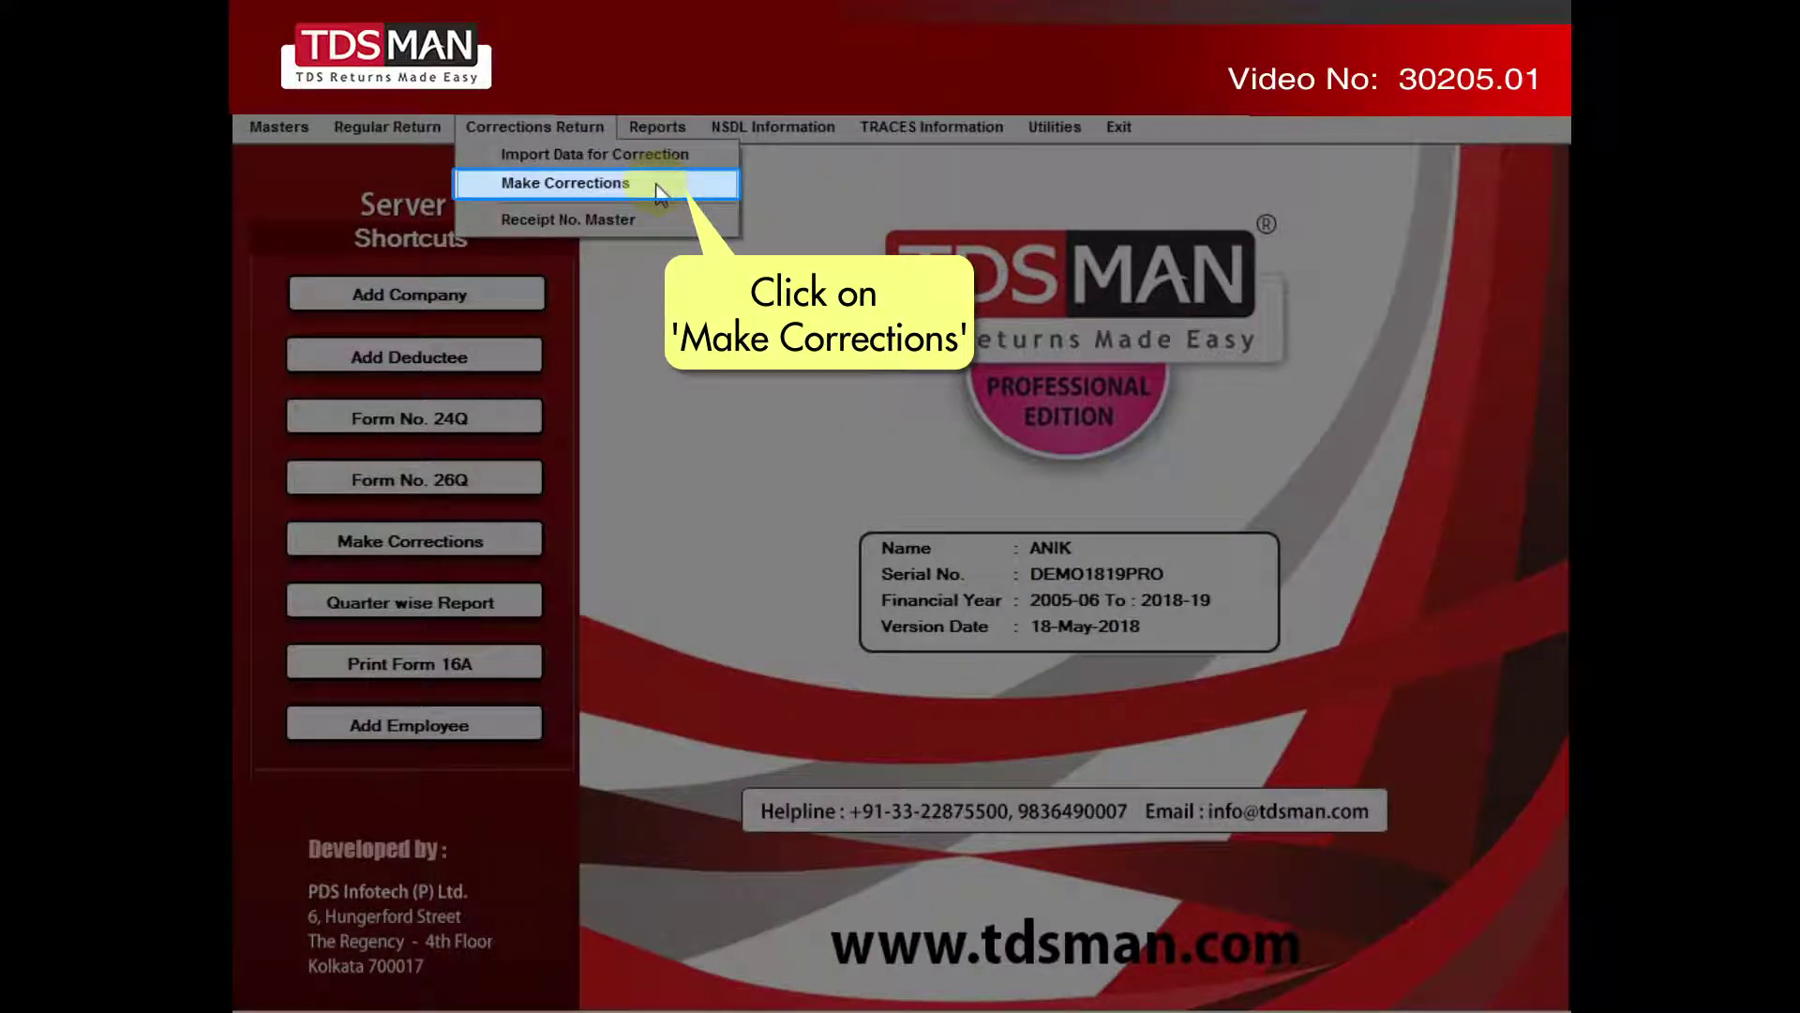
click(660, 187)
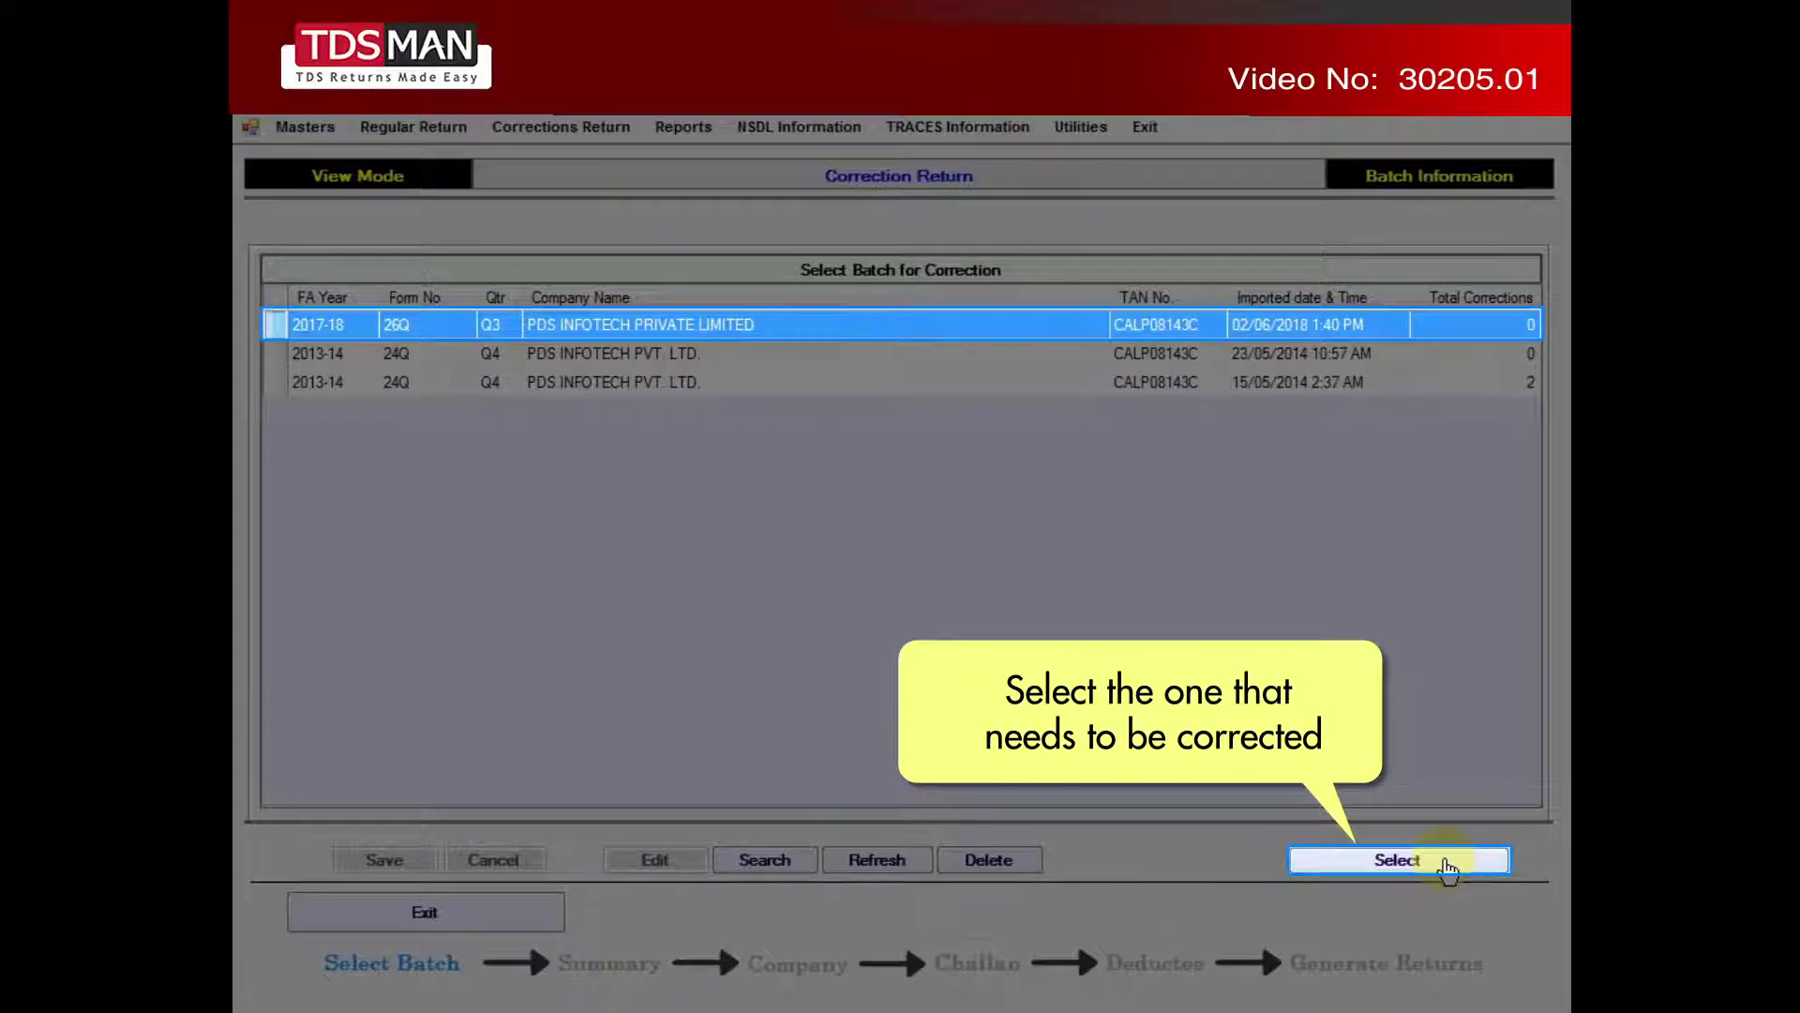
Select the 2017-18 26Q Q3 batch and proceed to the challan details and Excel deductee import.
click(1449, 870)
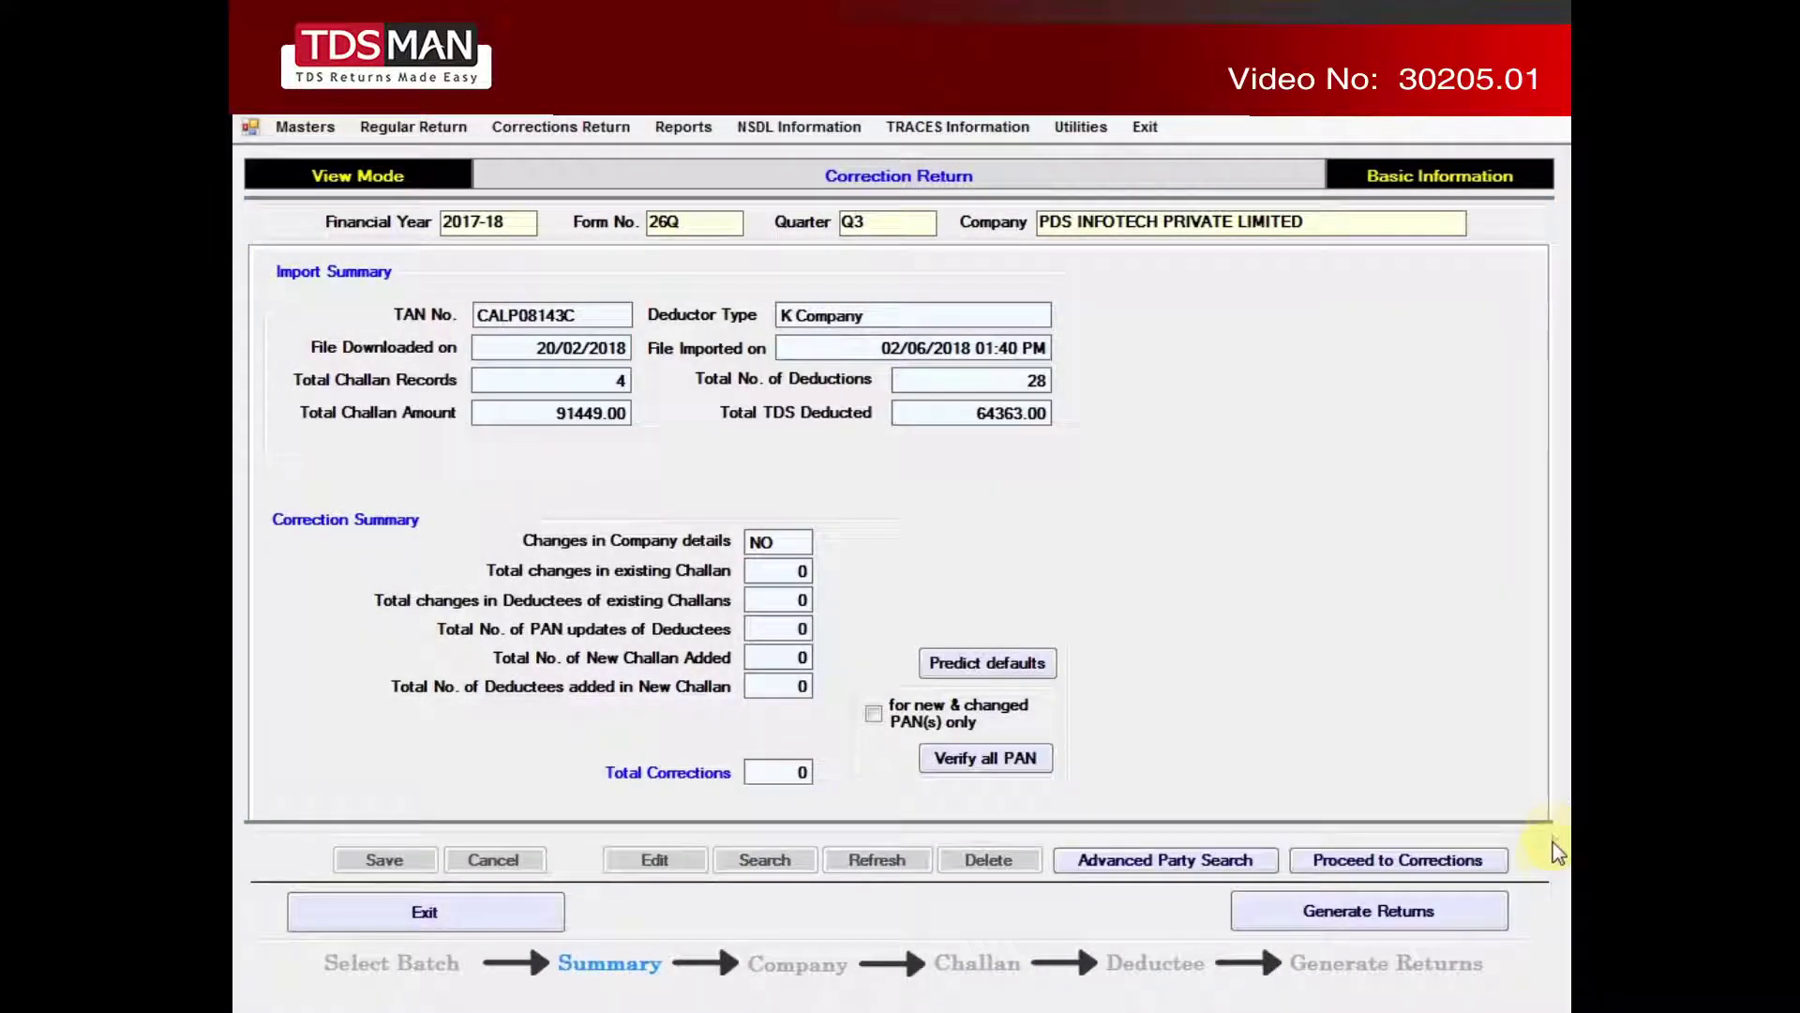
click(1499, 868)
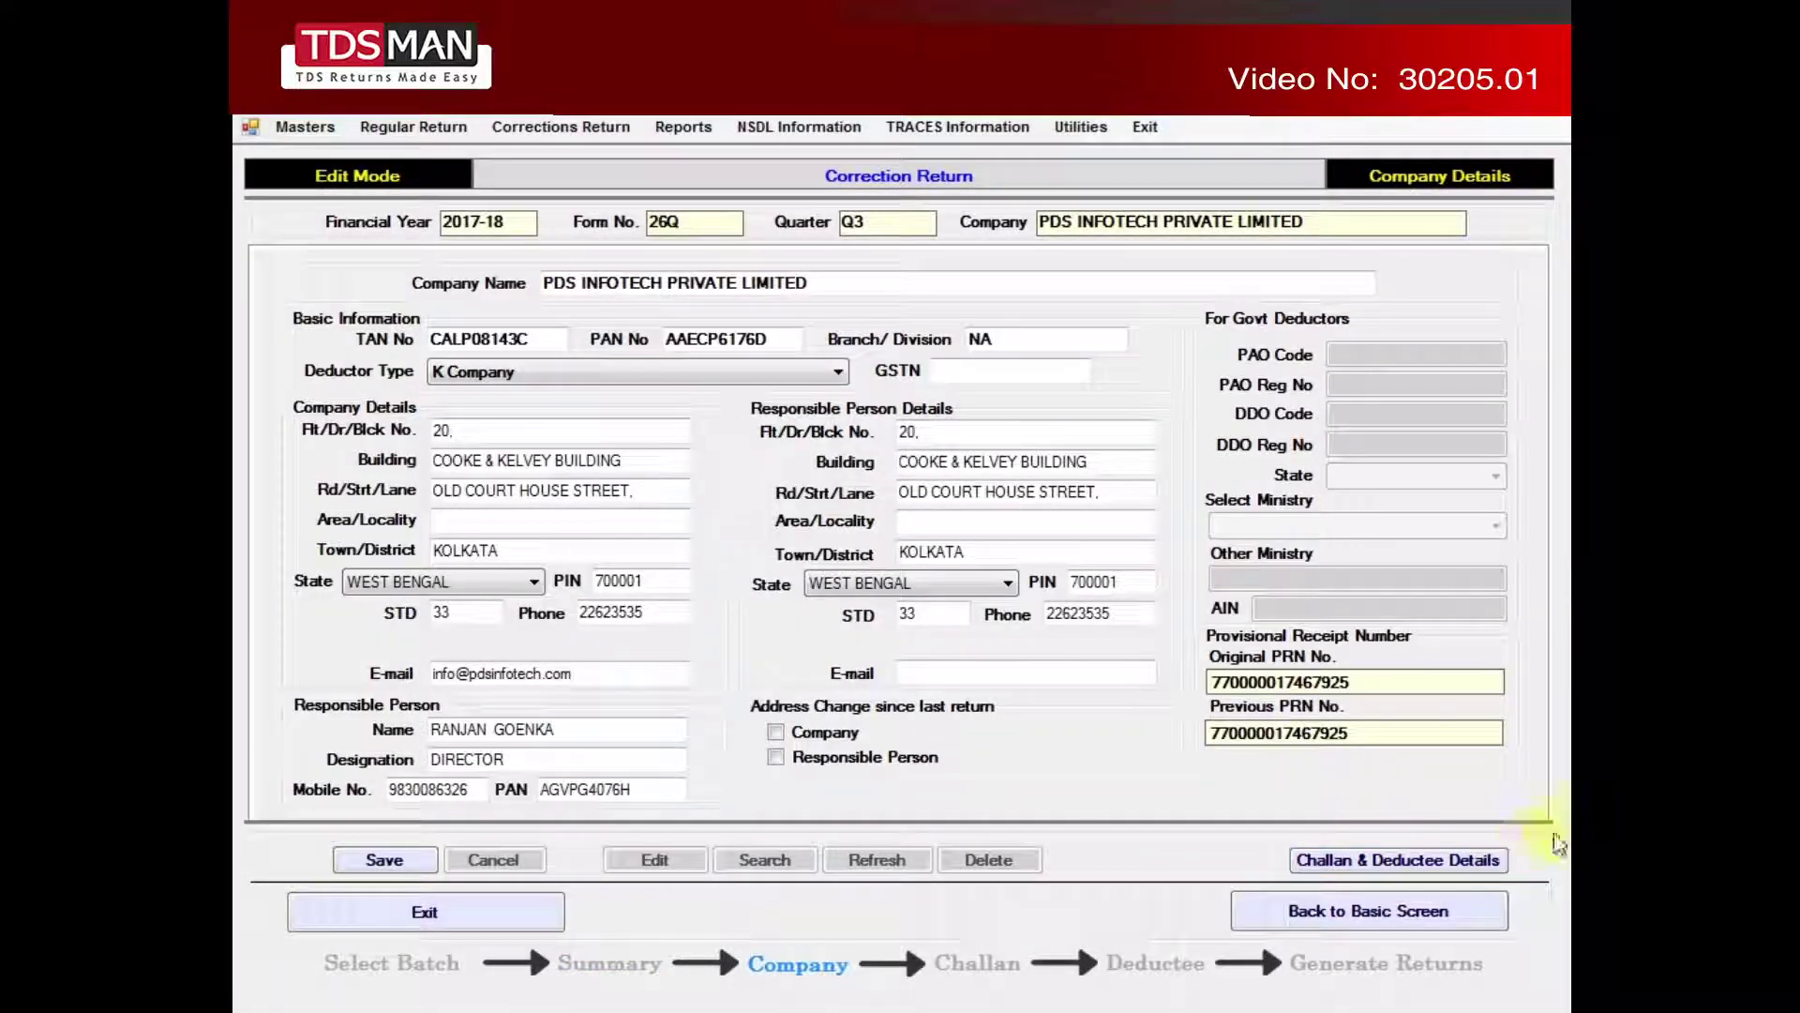
click(1509, 870)
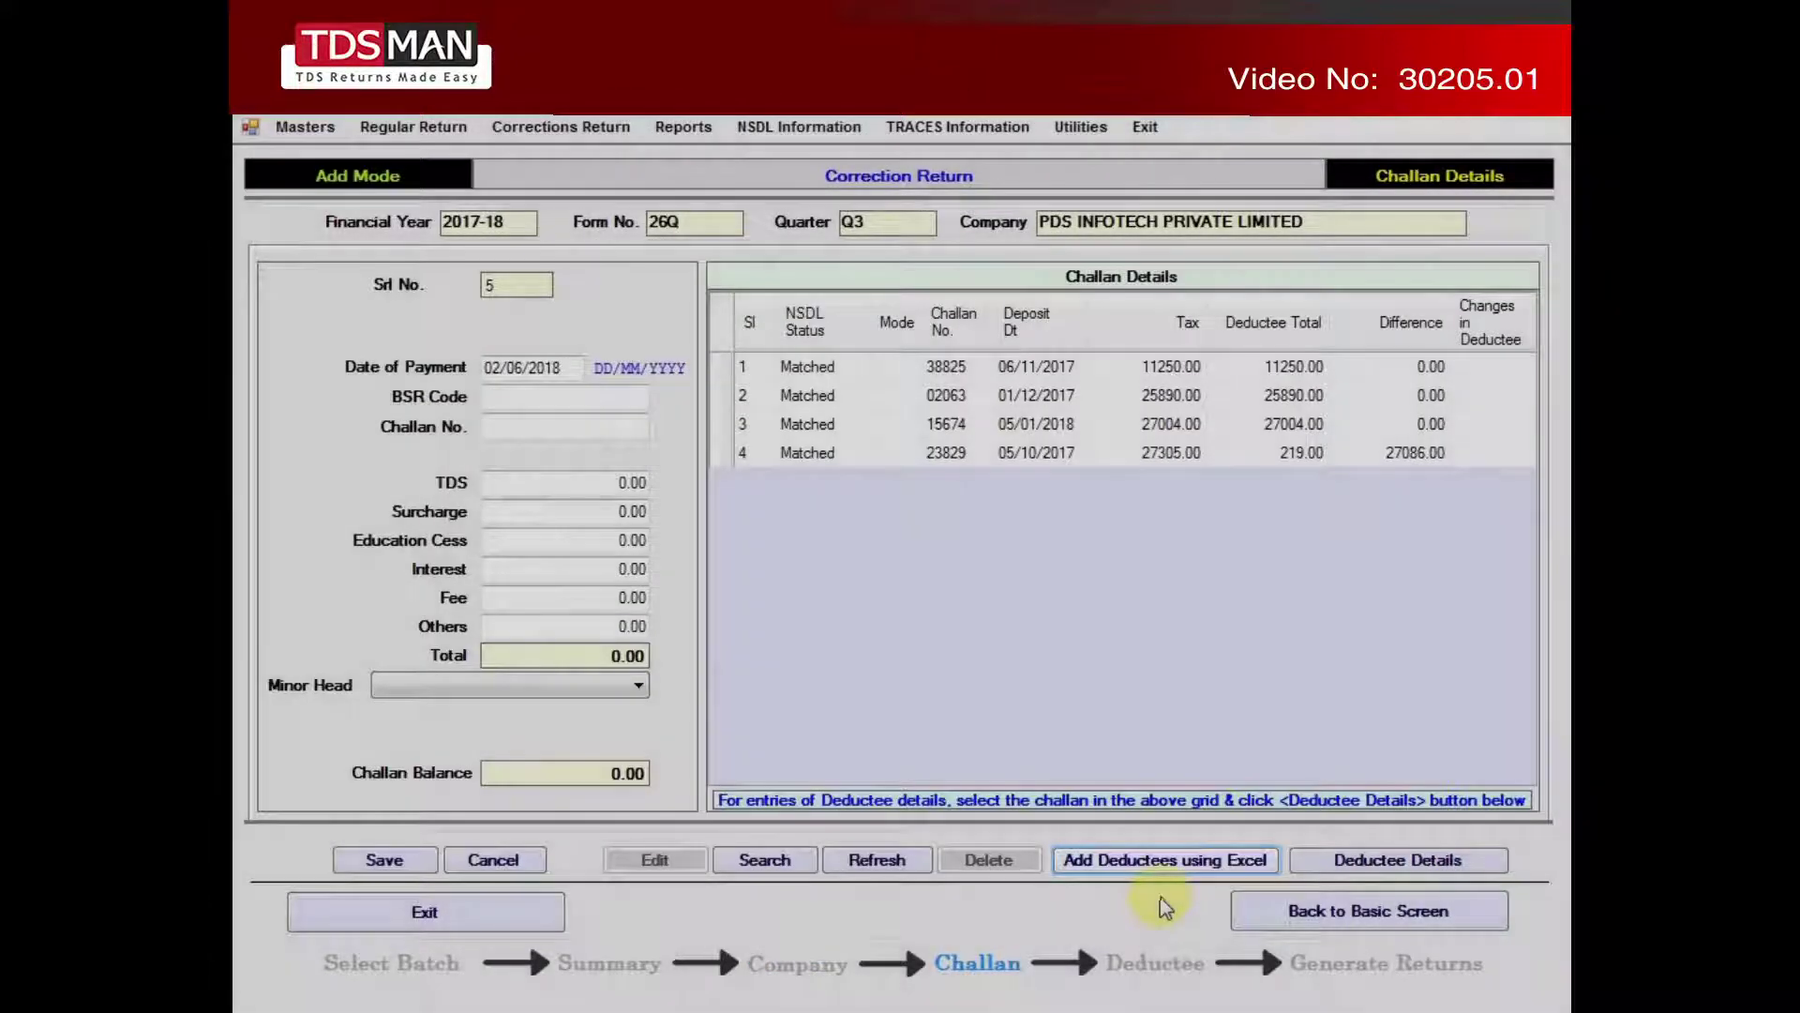
click(1271, 866)
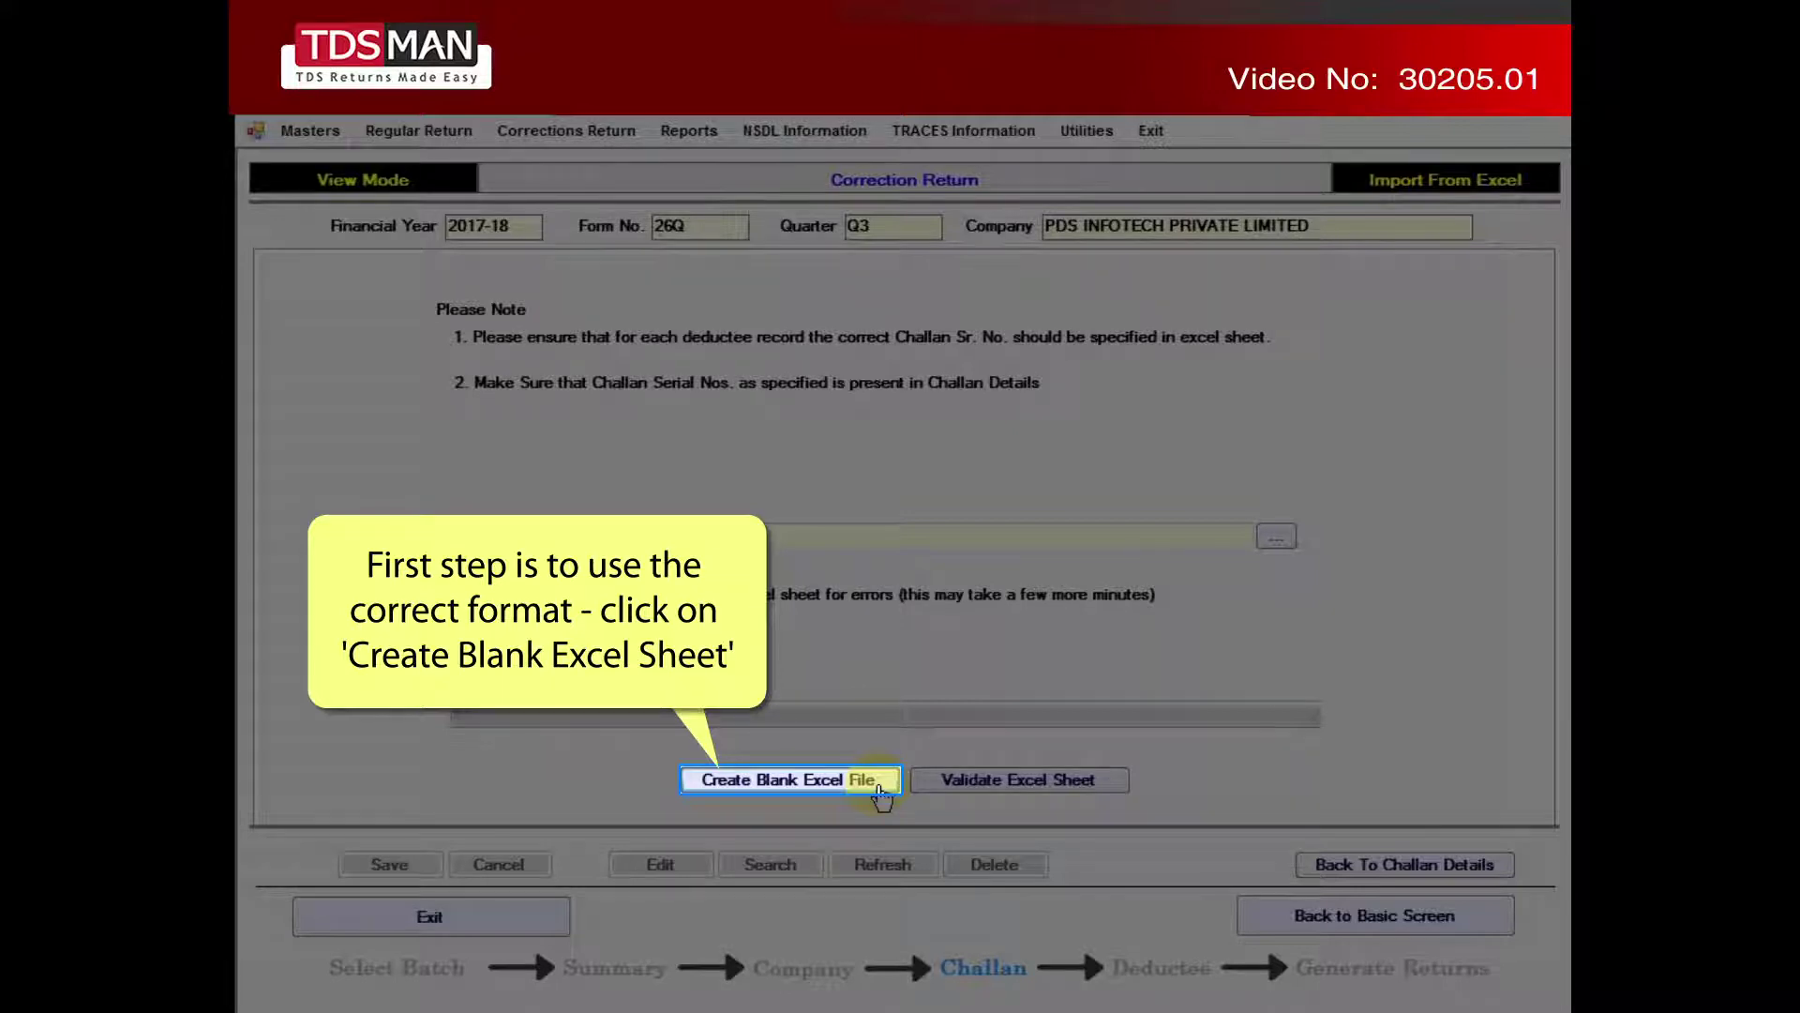
Create the blank import workbook CorrectionExcel_13-14 in C:\Excel File and acknowledge the confirmation.
click(879, 788)
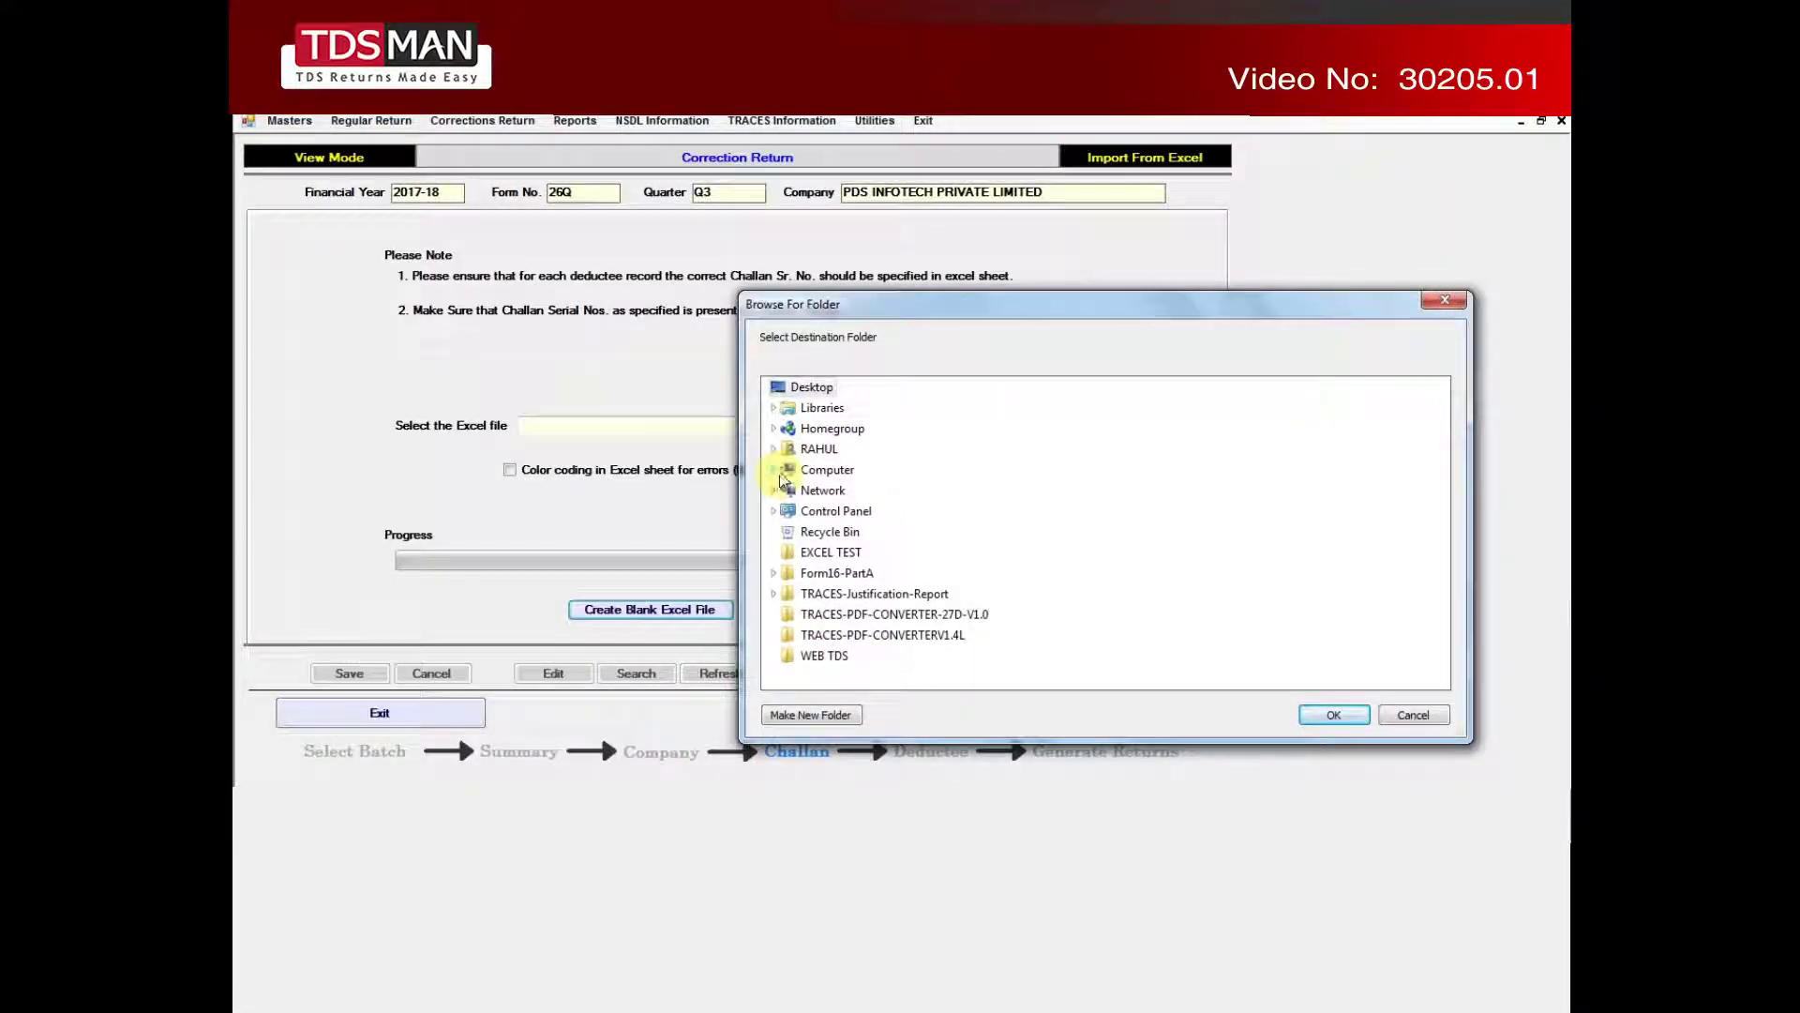
click(785, 470)
click(853, 492)
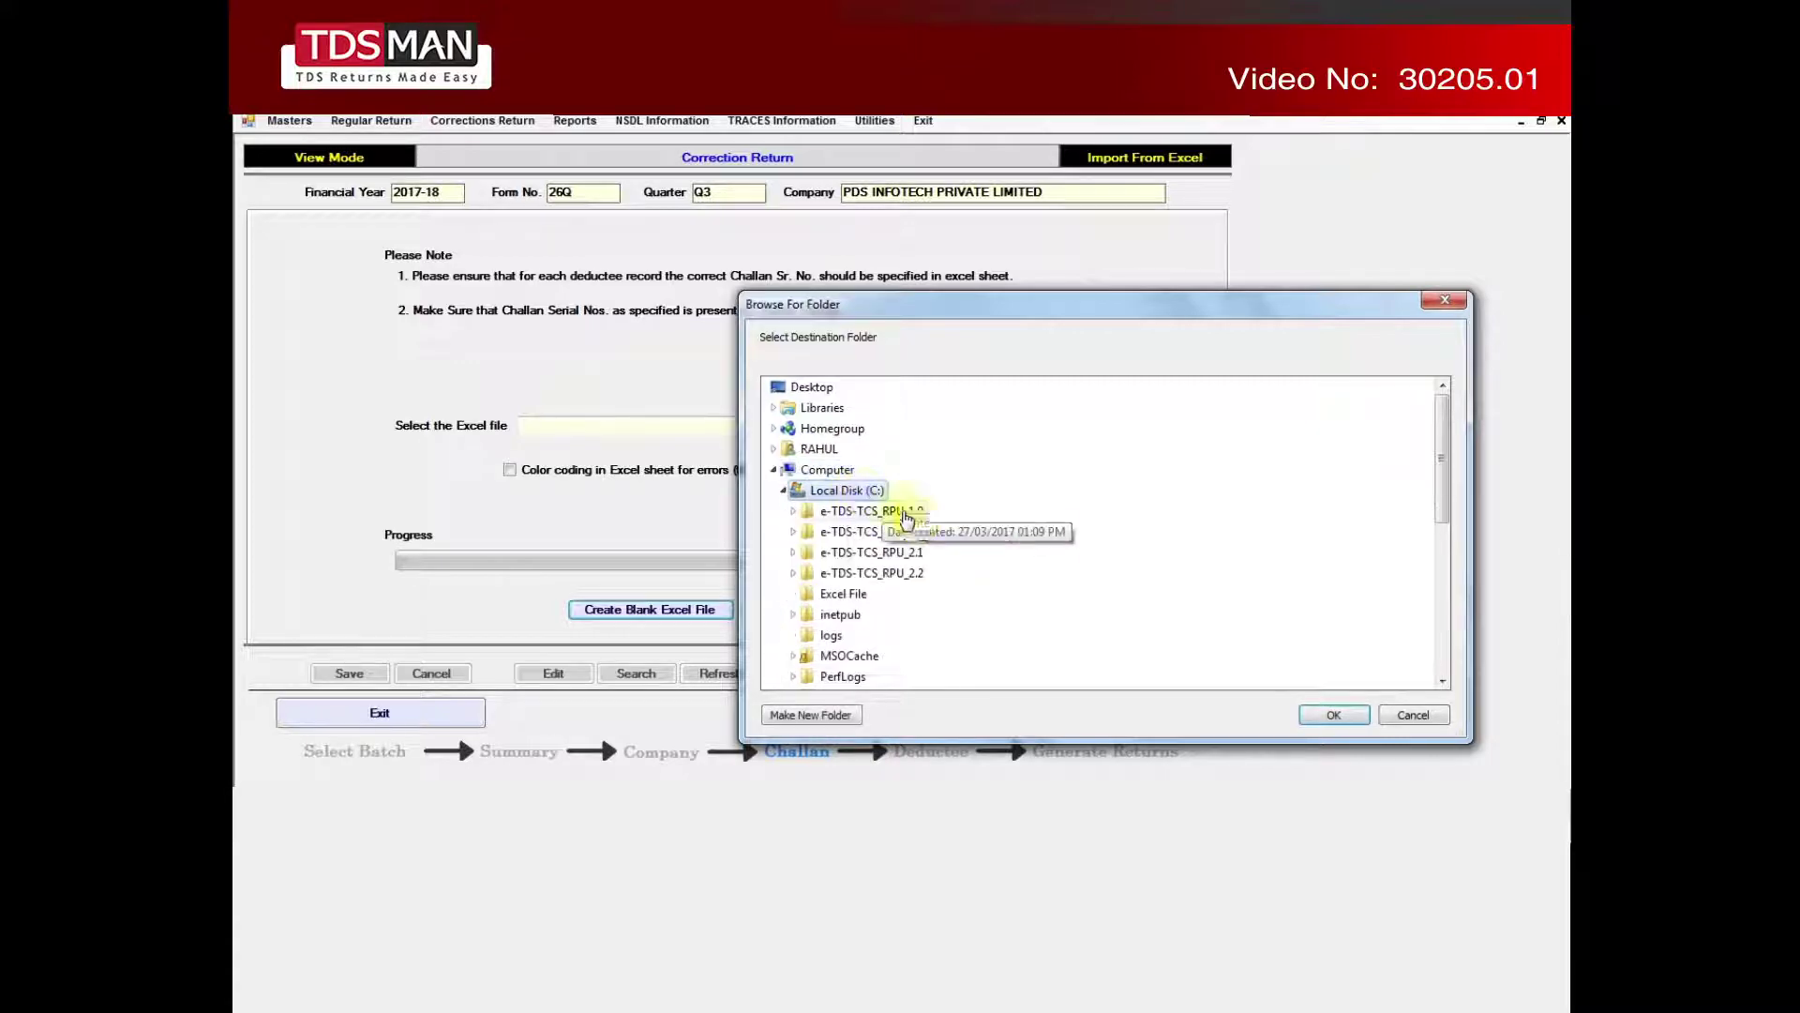
click(846, 598)
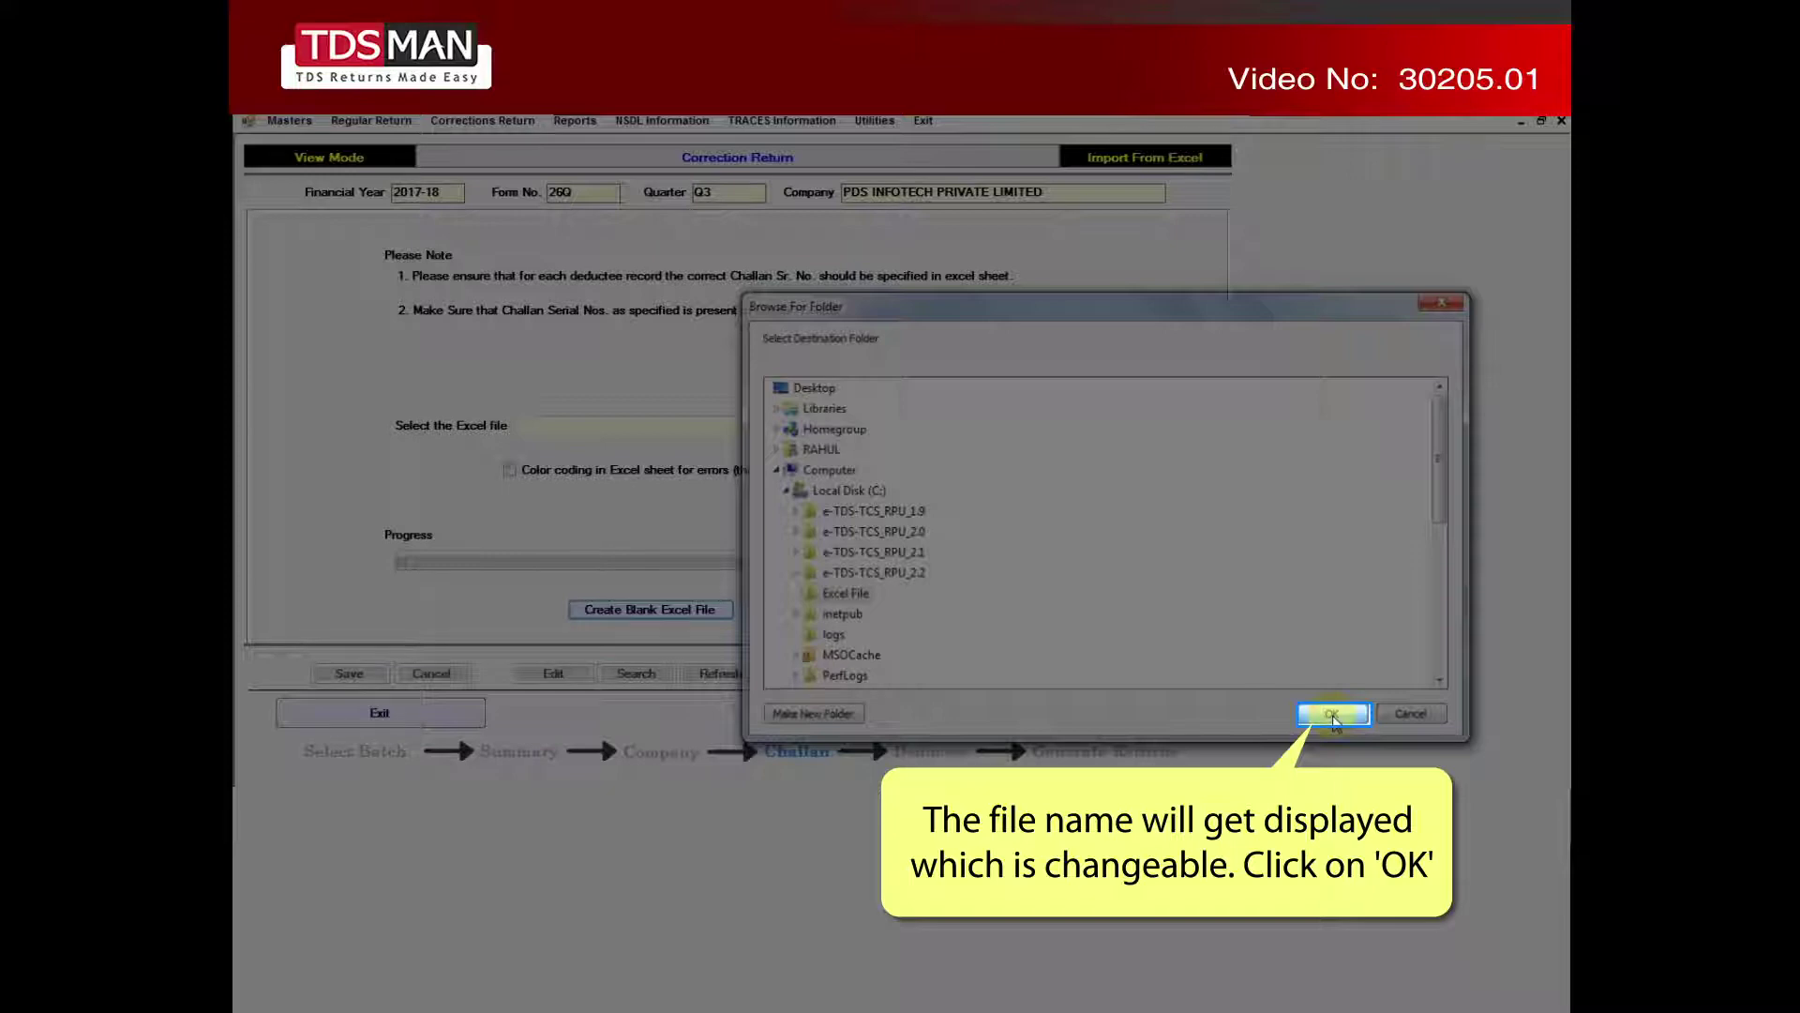
click(1333, 717)
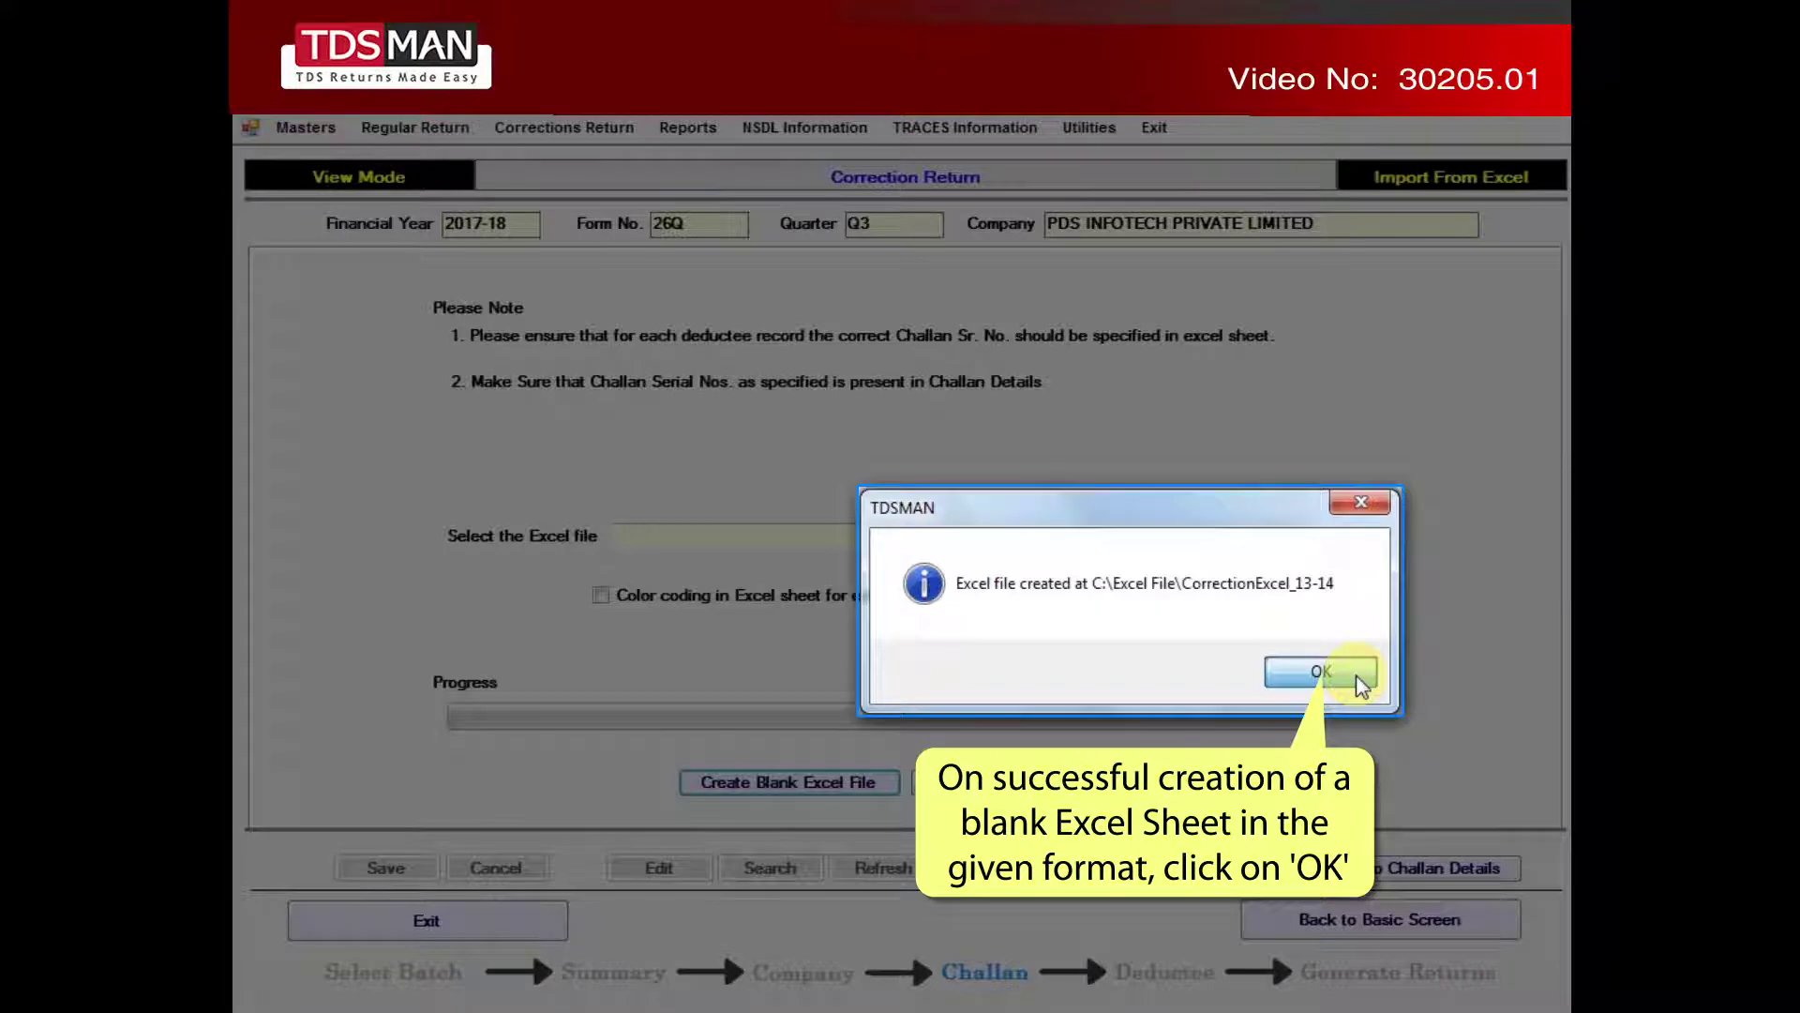
click(1357, 675)
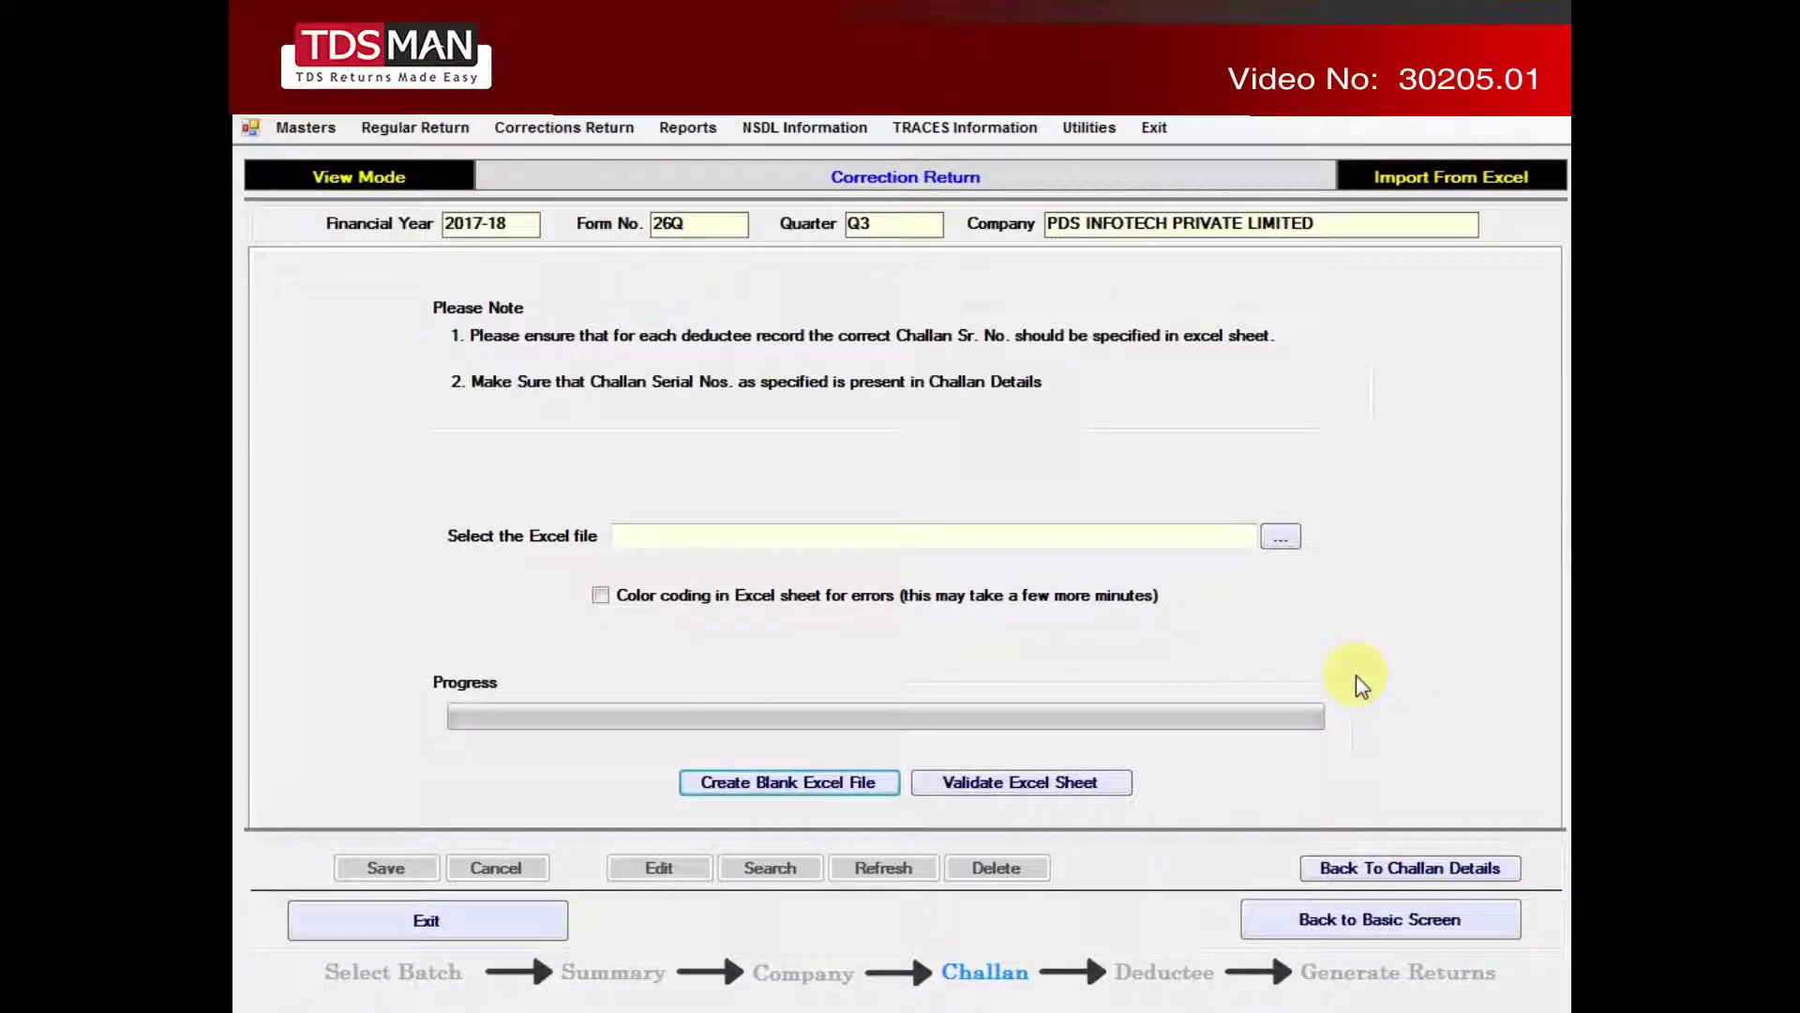
Browse Computer > Local Disk (C:) > Excel File and open CorrectionExcel_13-14.xls in Excel.
key(super)
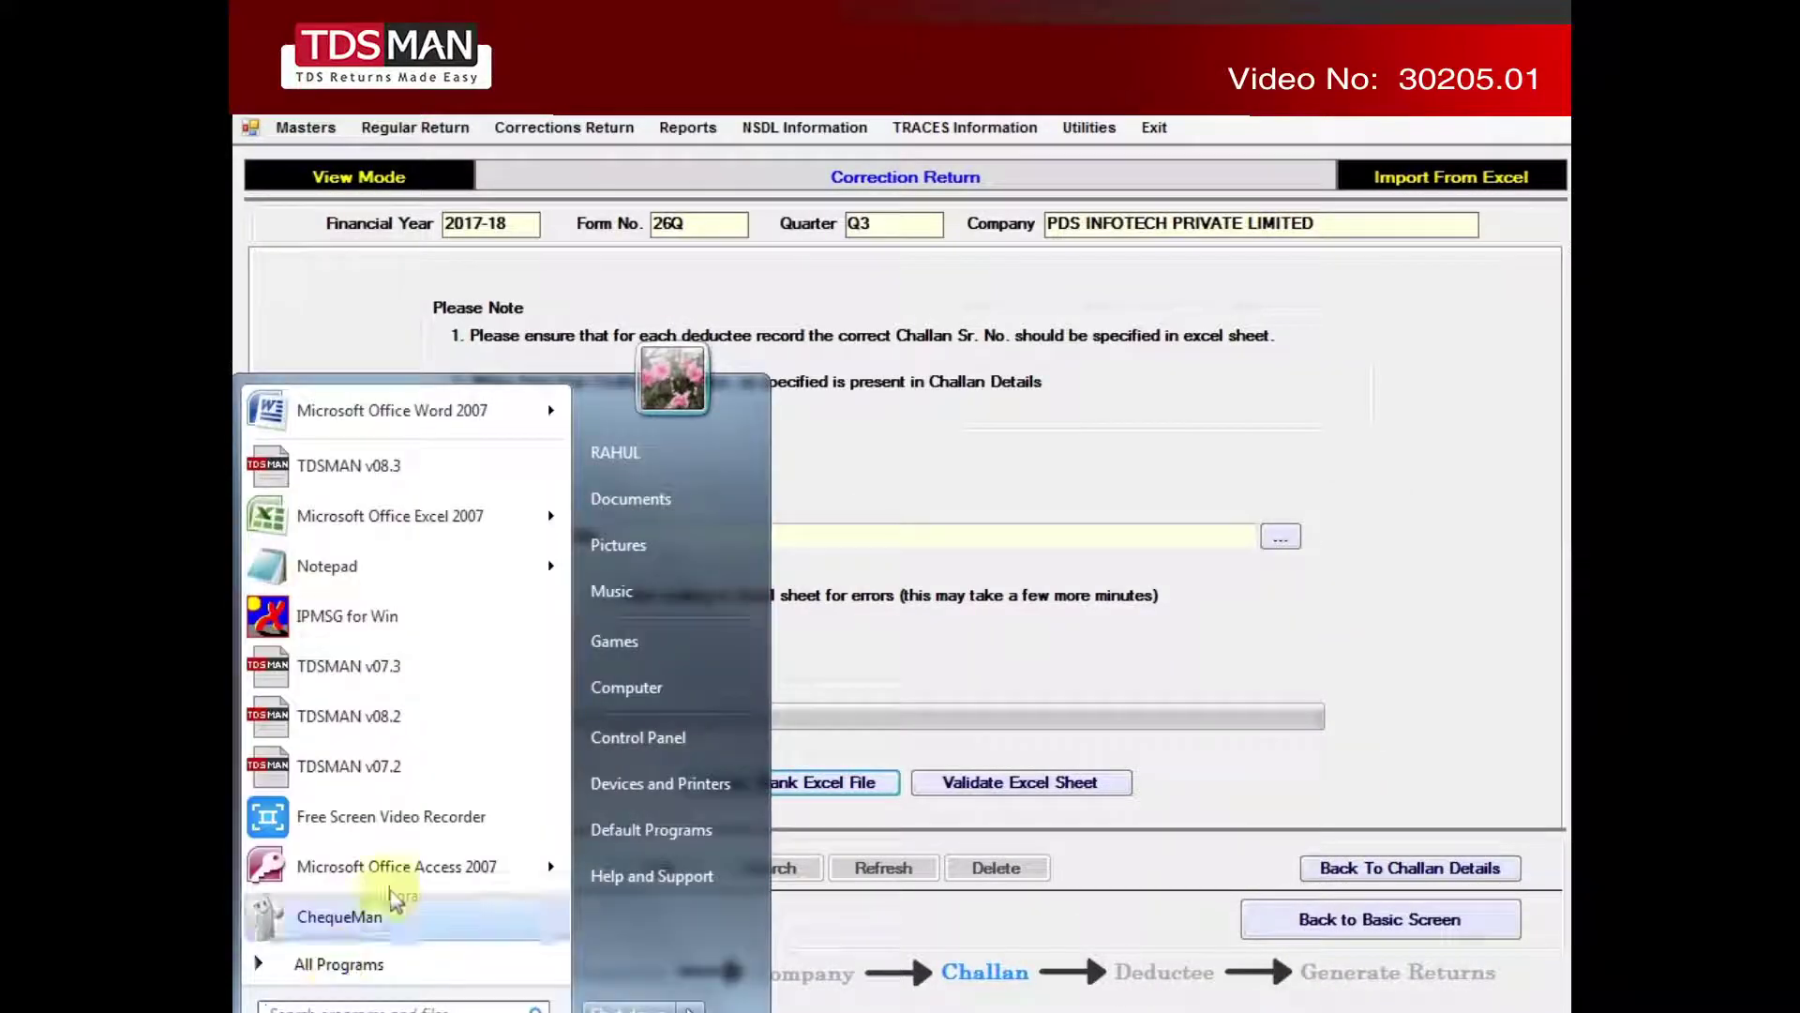
click(646, 688)
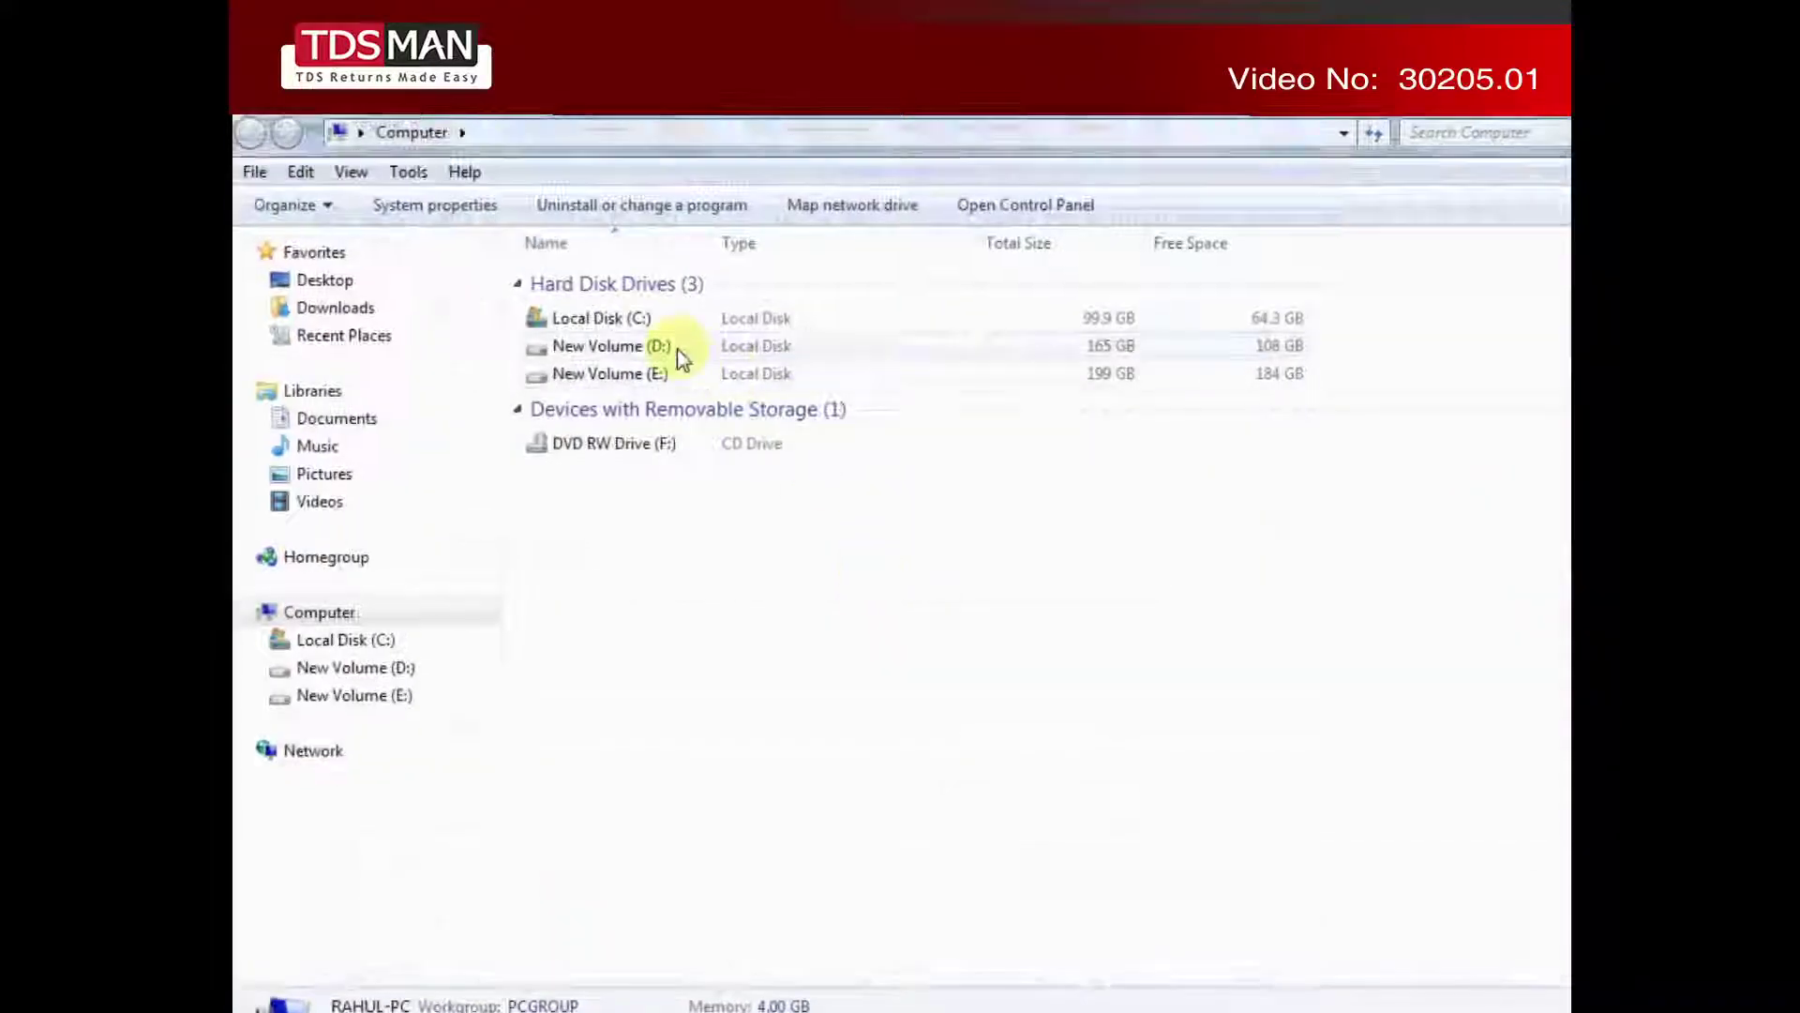
double_click(659, 320)
click(671, 402)
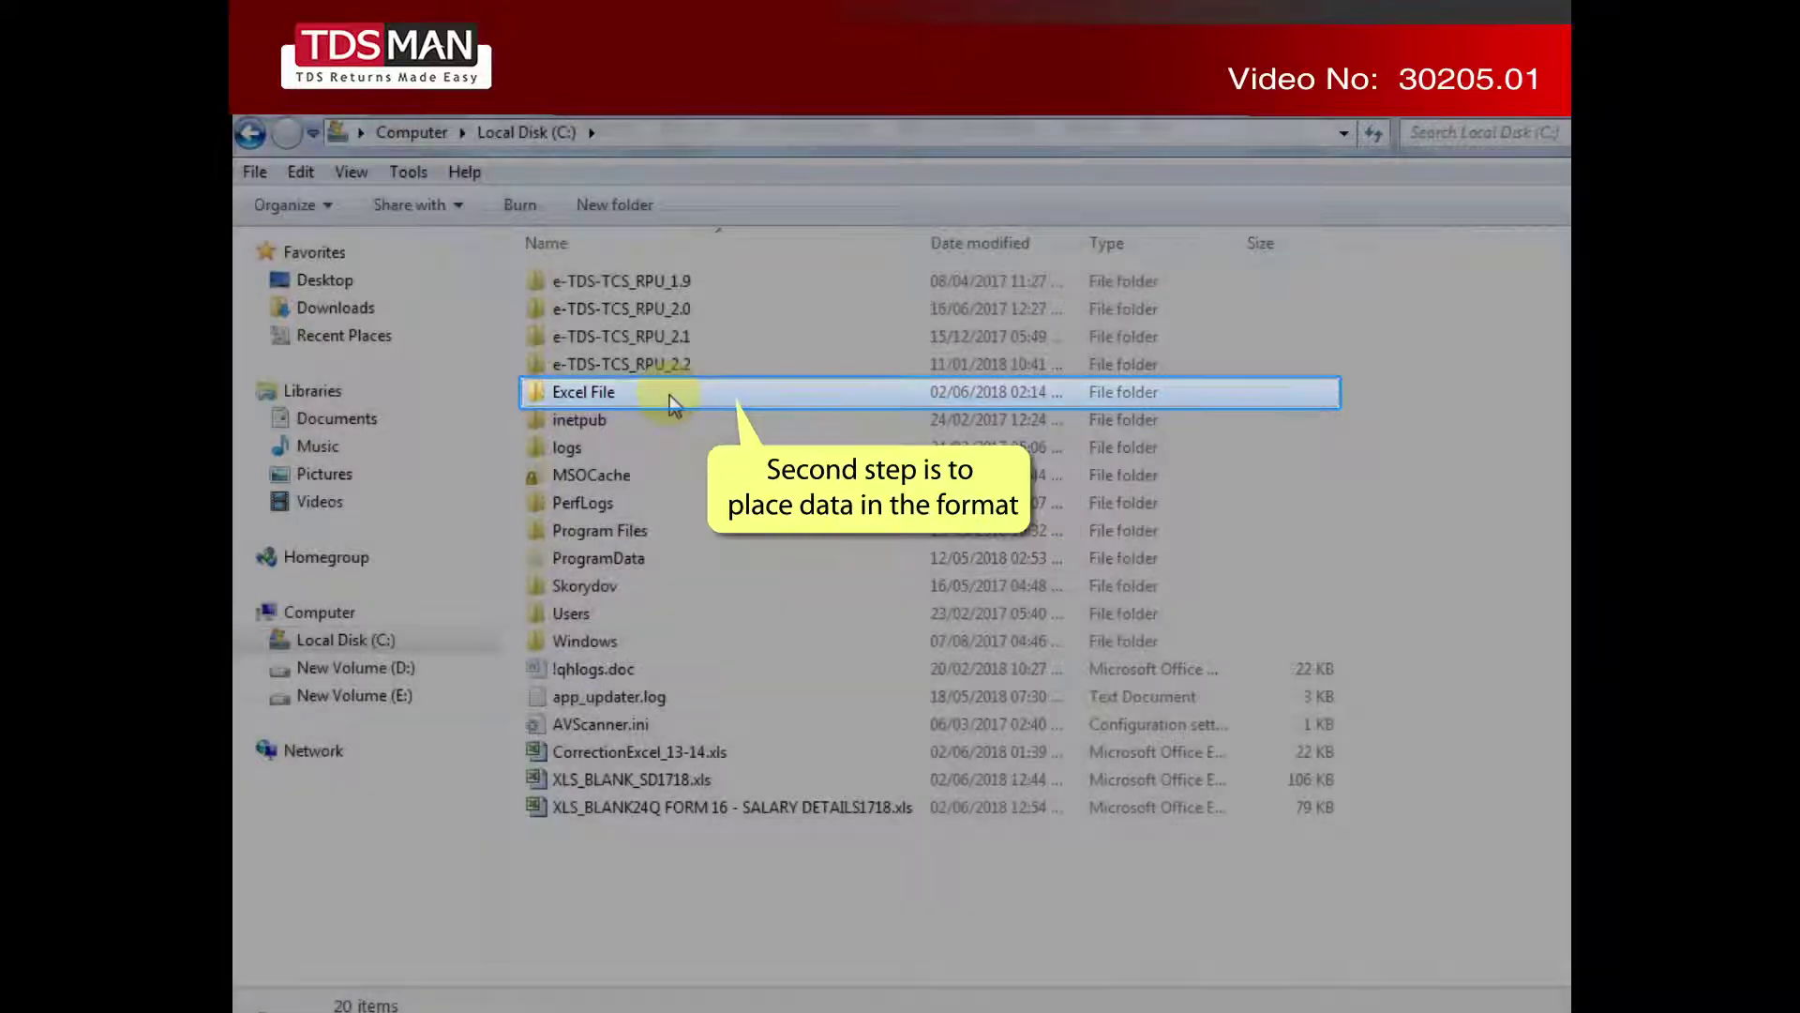
double_click(671, 398)
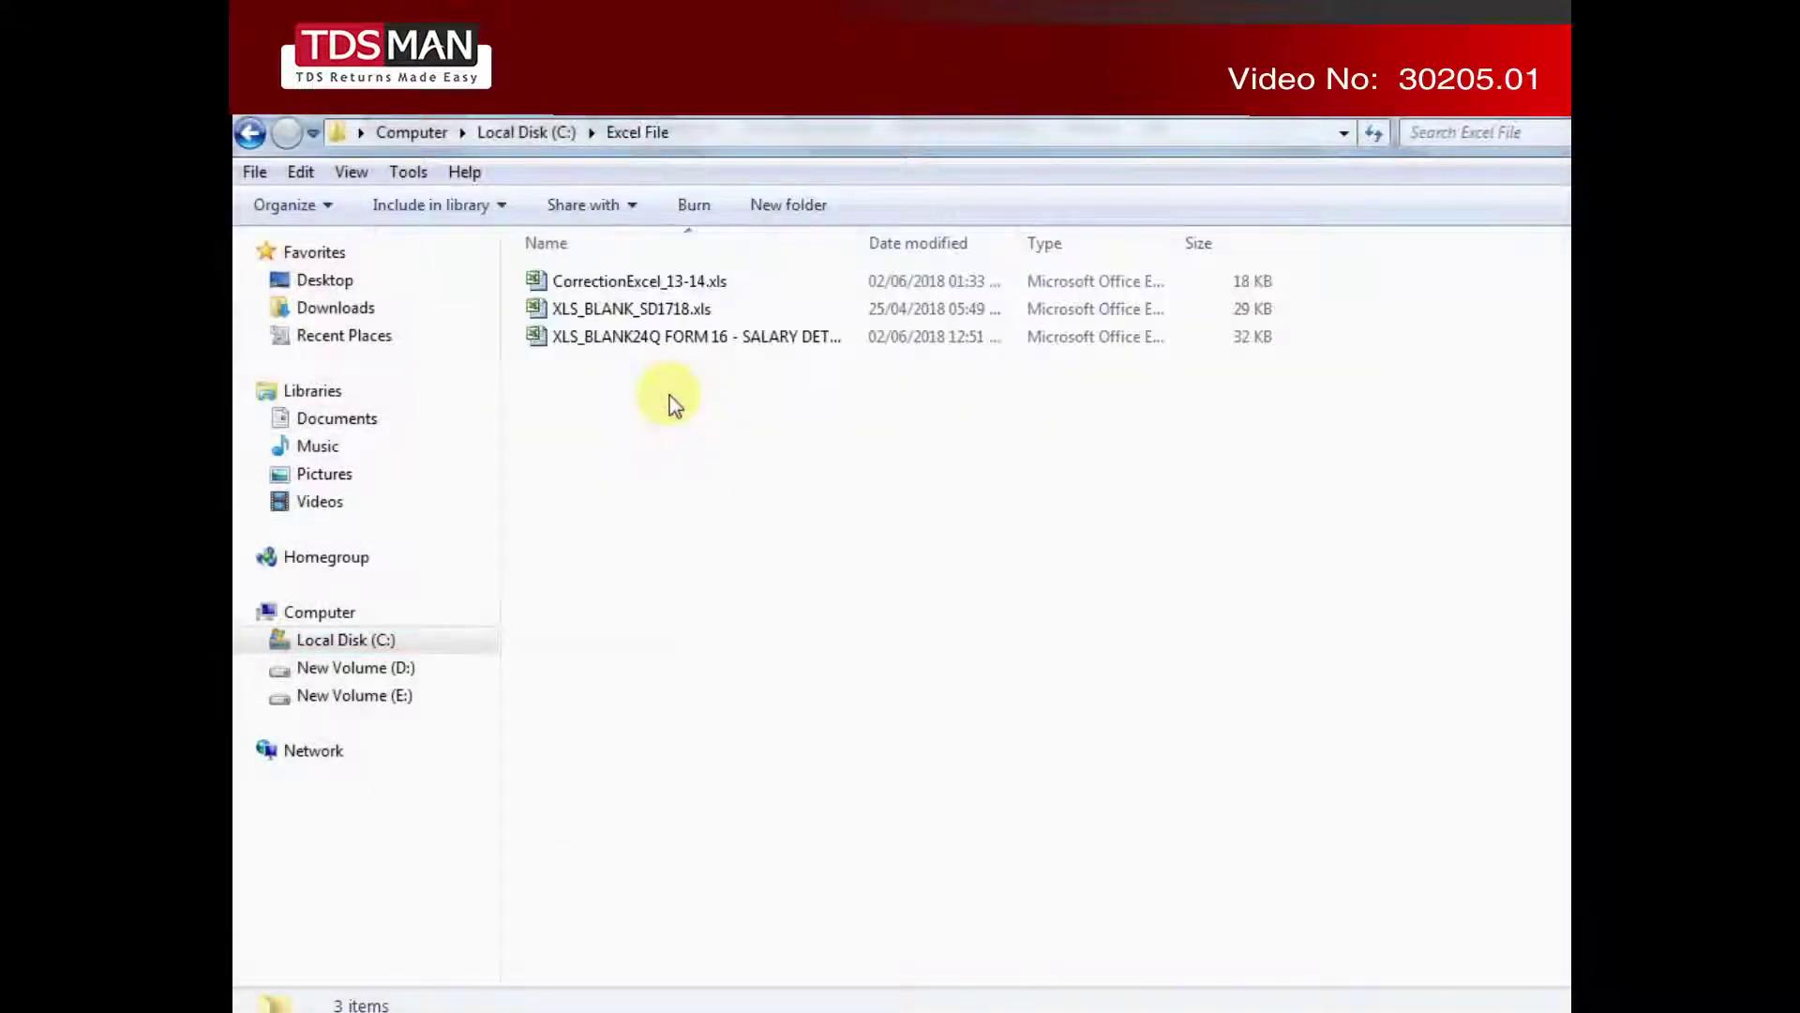
click(661, 284)
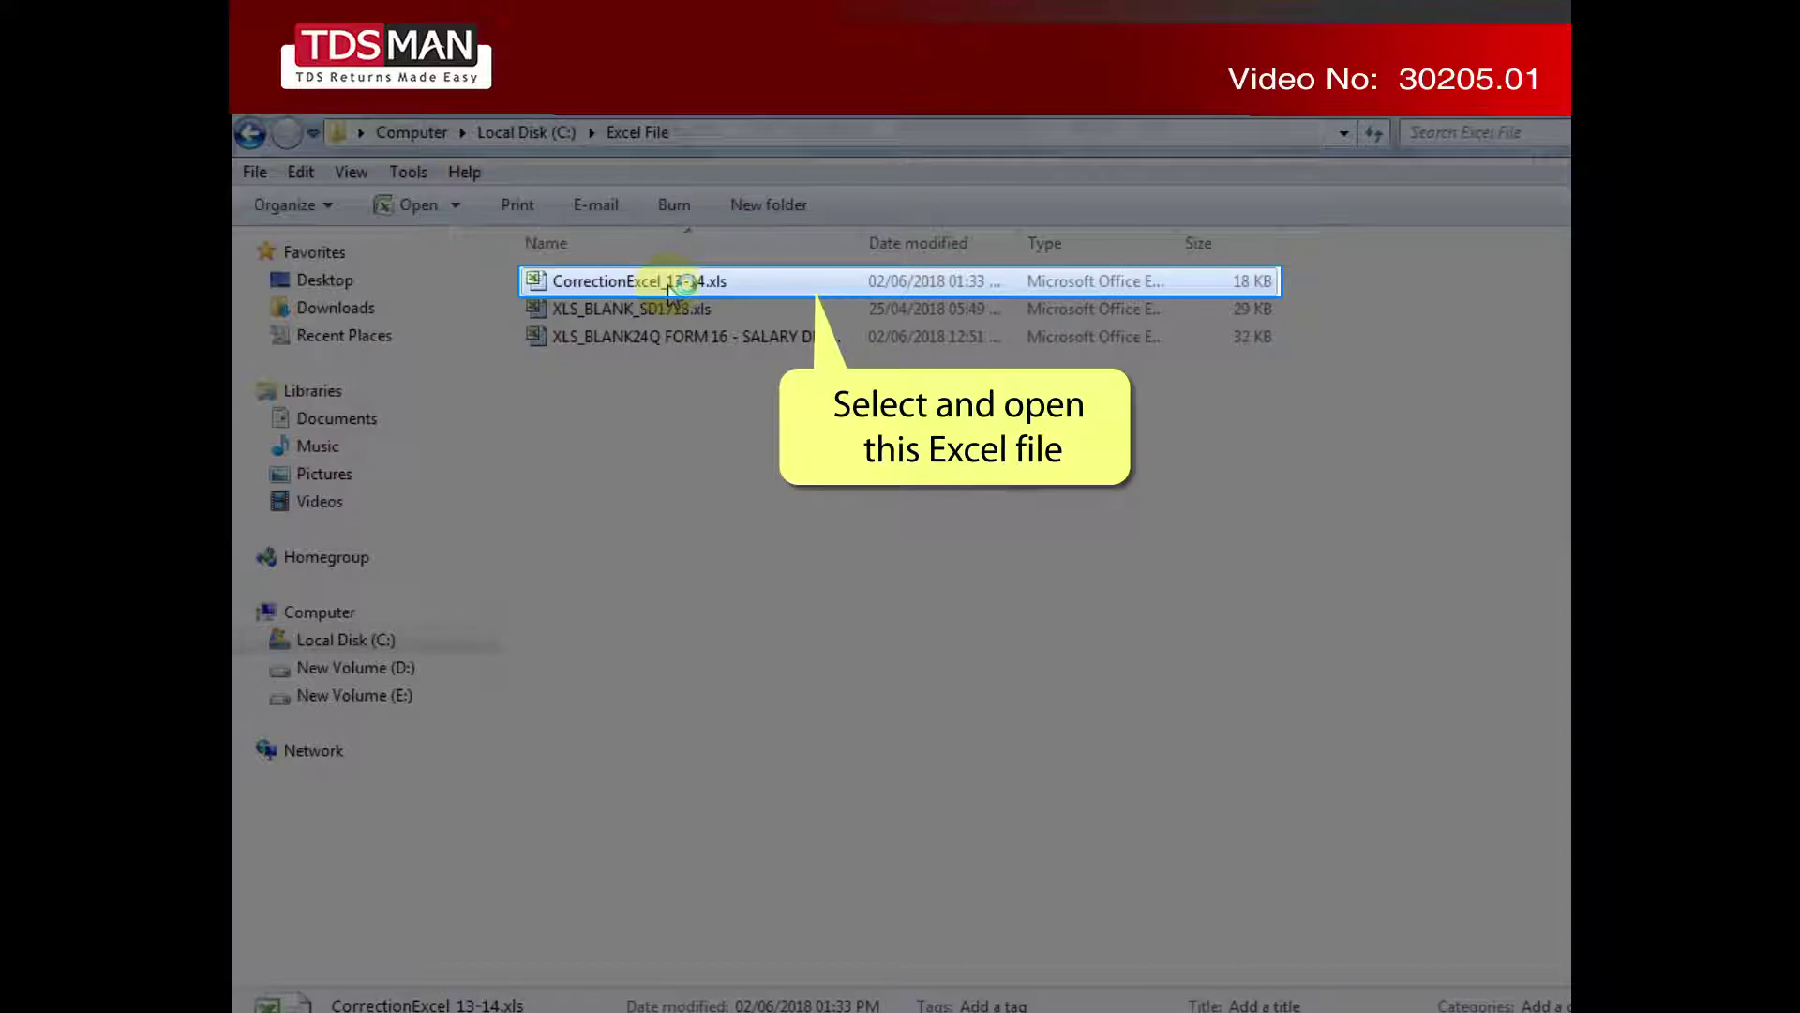
double_click(671, 282)
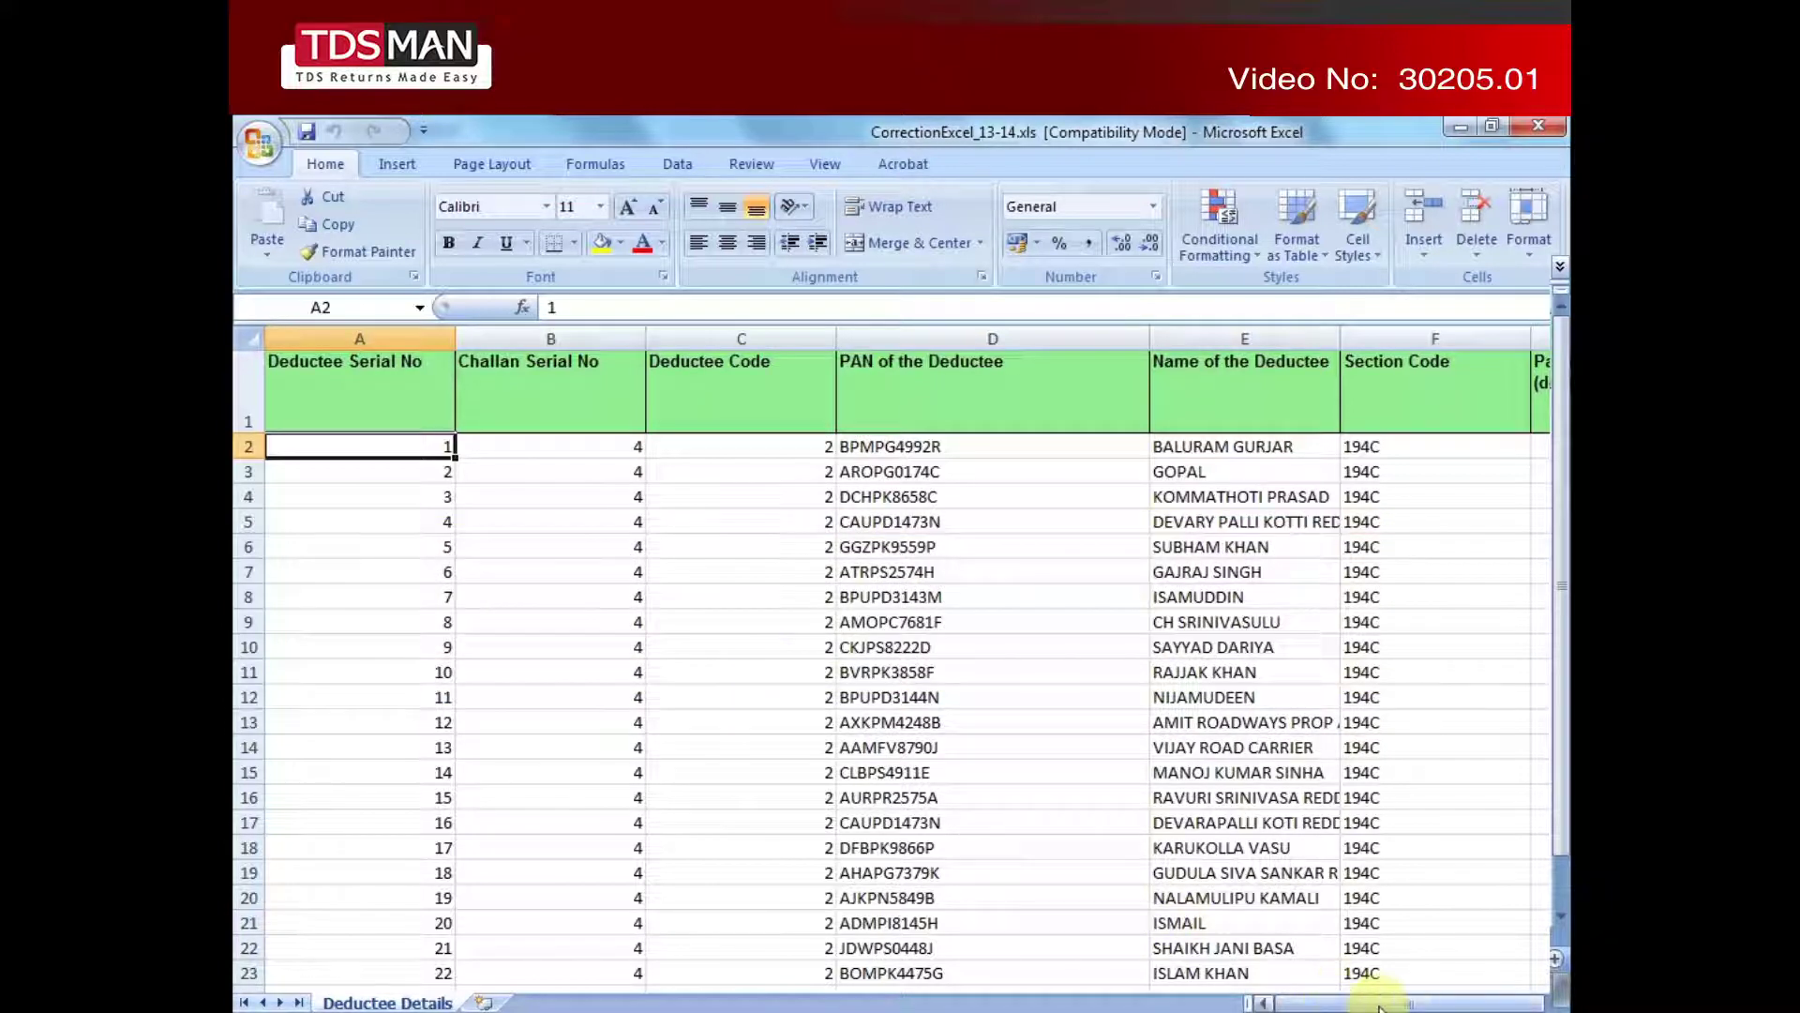
drag(1397, 1002, 1475, 1005)
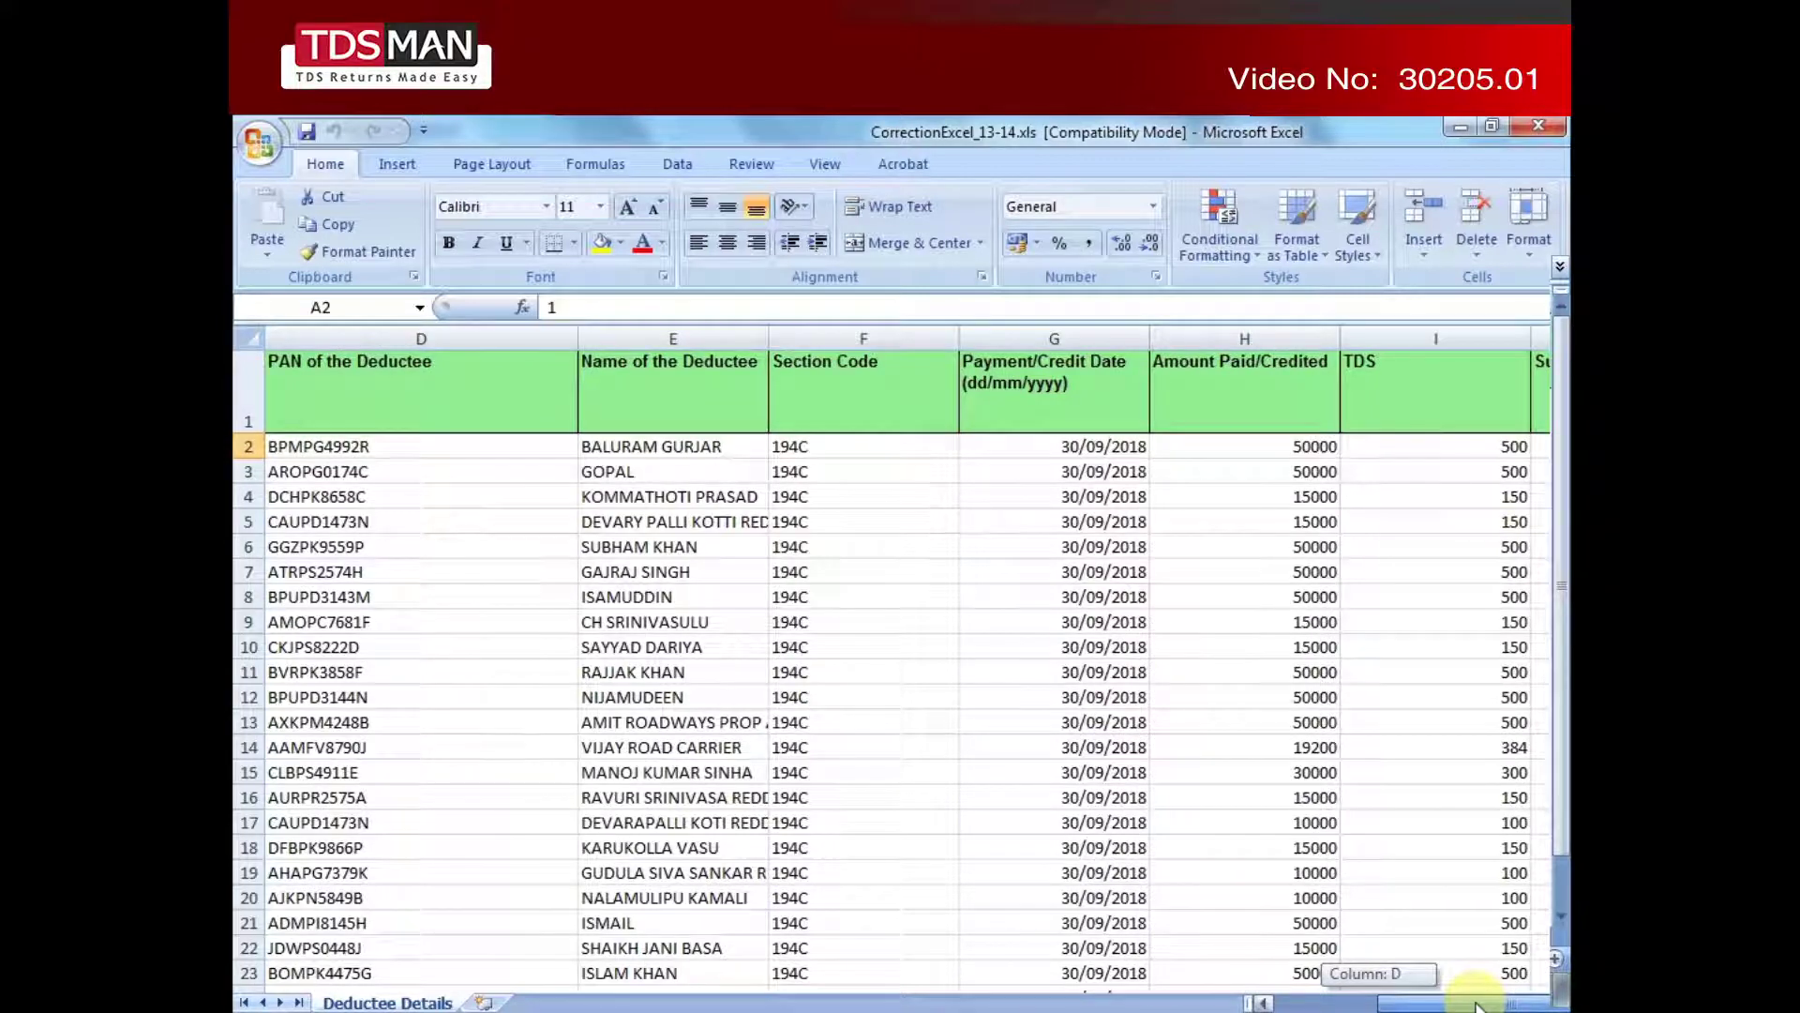
drag(1475, 1005, 1426, 1004)
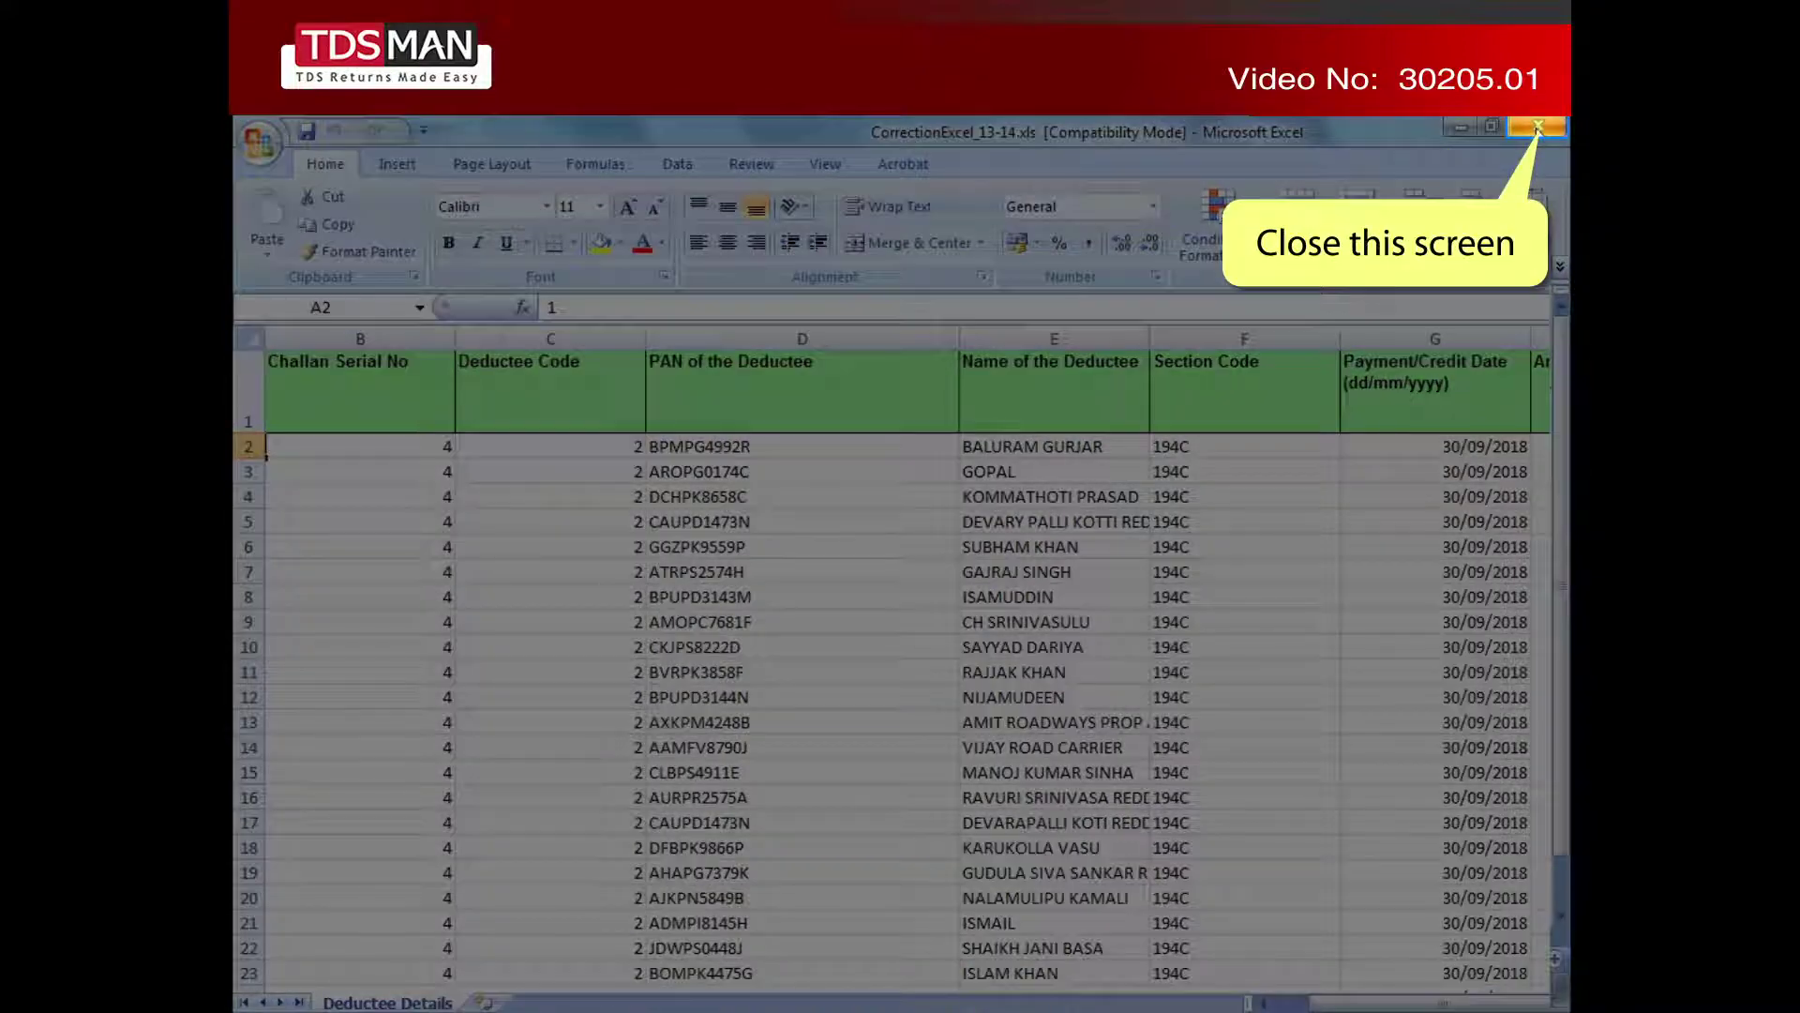
Close Excel and choose C:\CorrectionExcel_13-14.xls as the Excel file to import.
click(1537, 129)
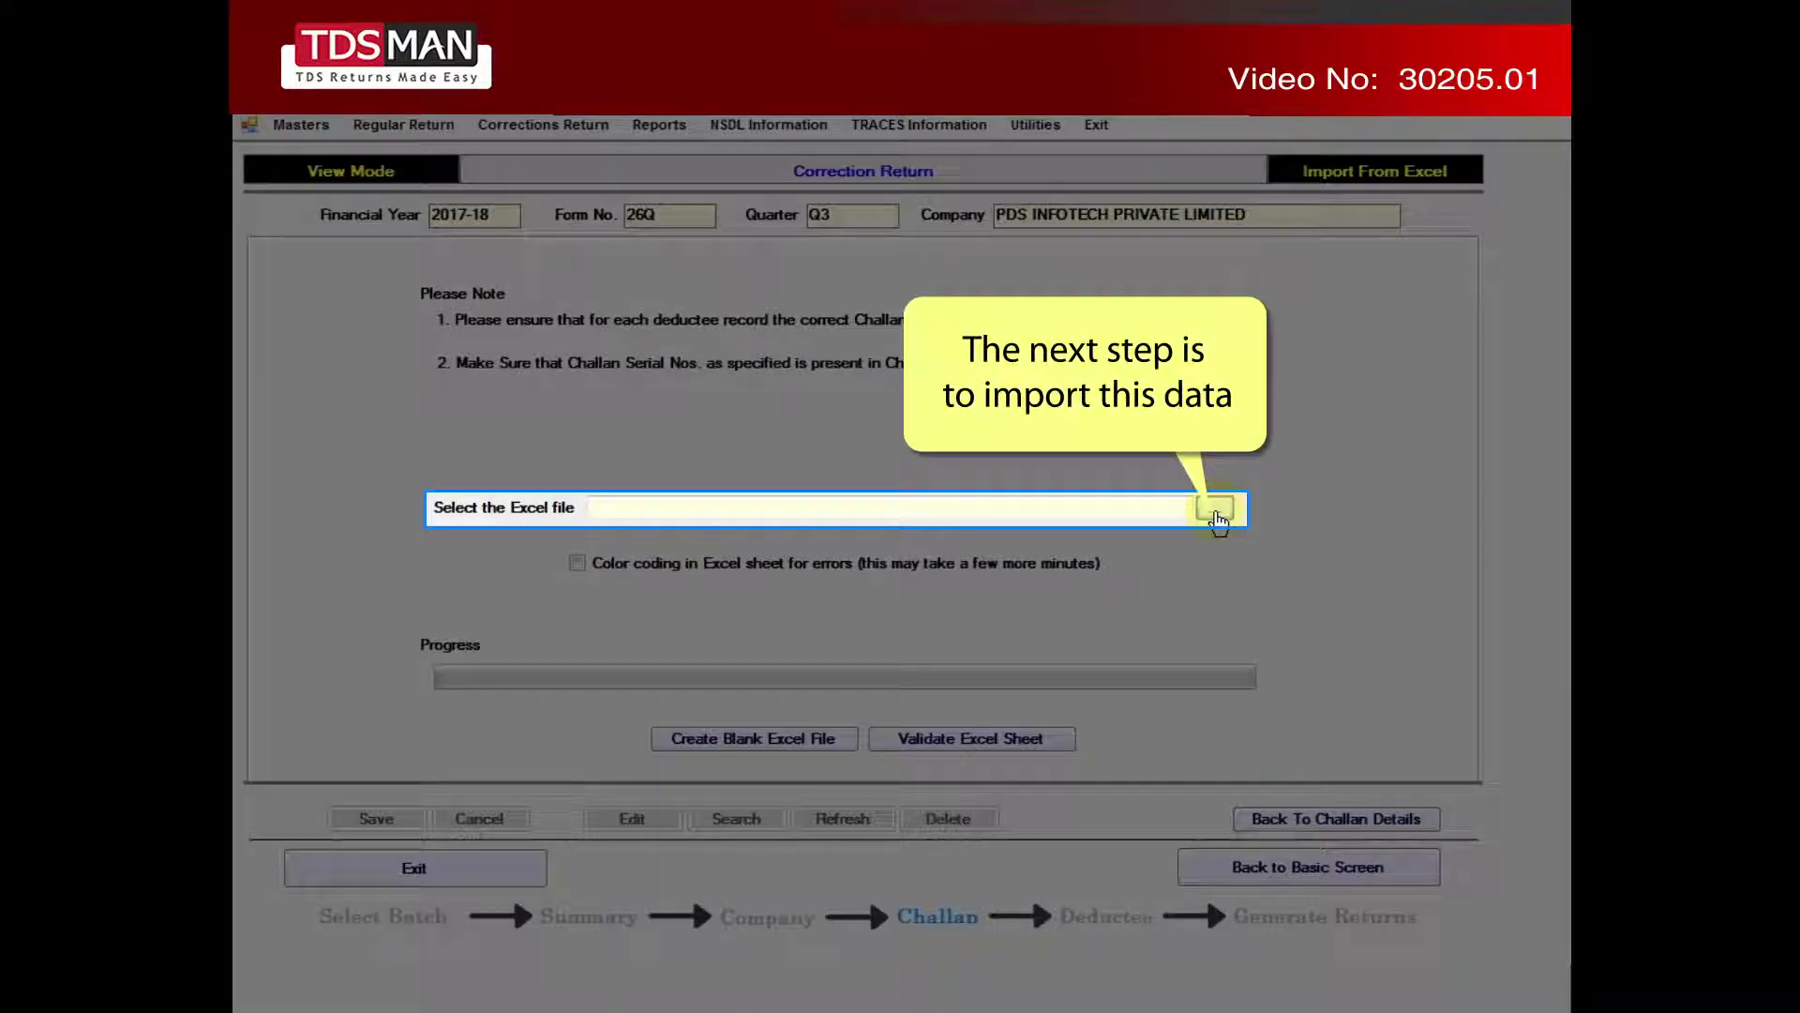
click(1215, 512)
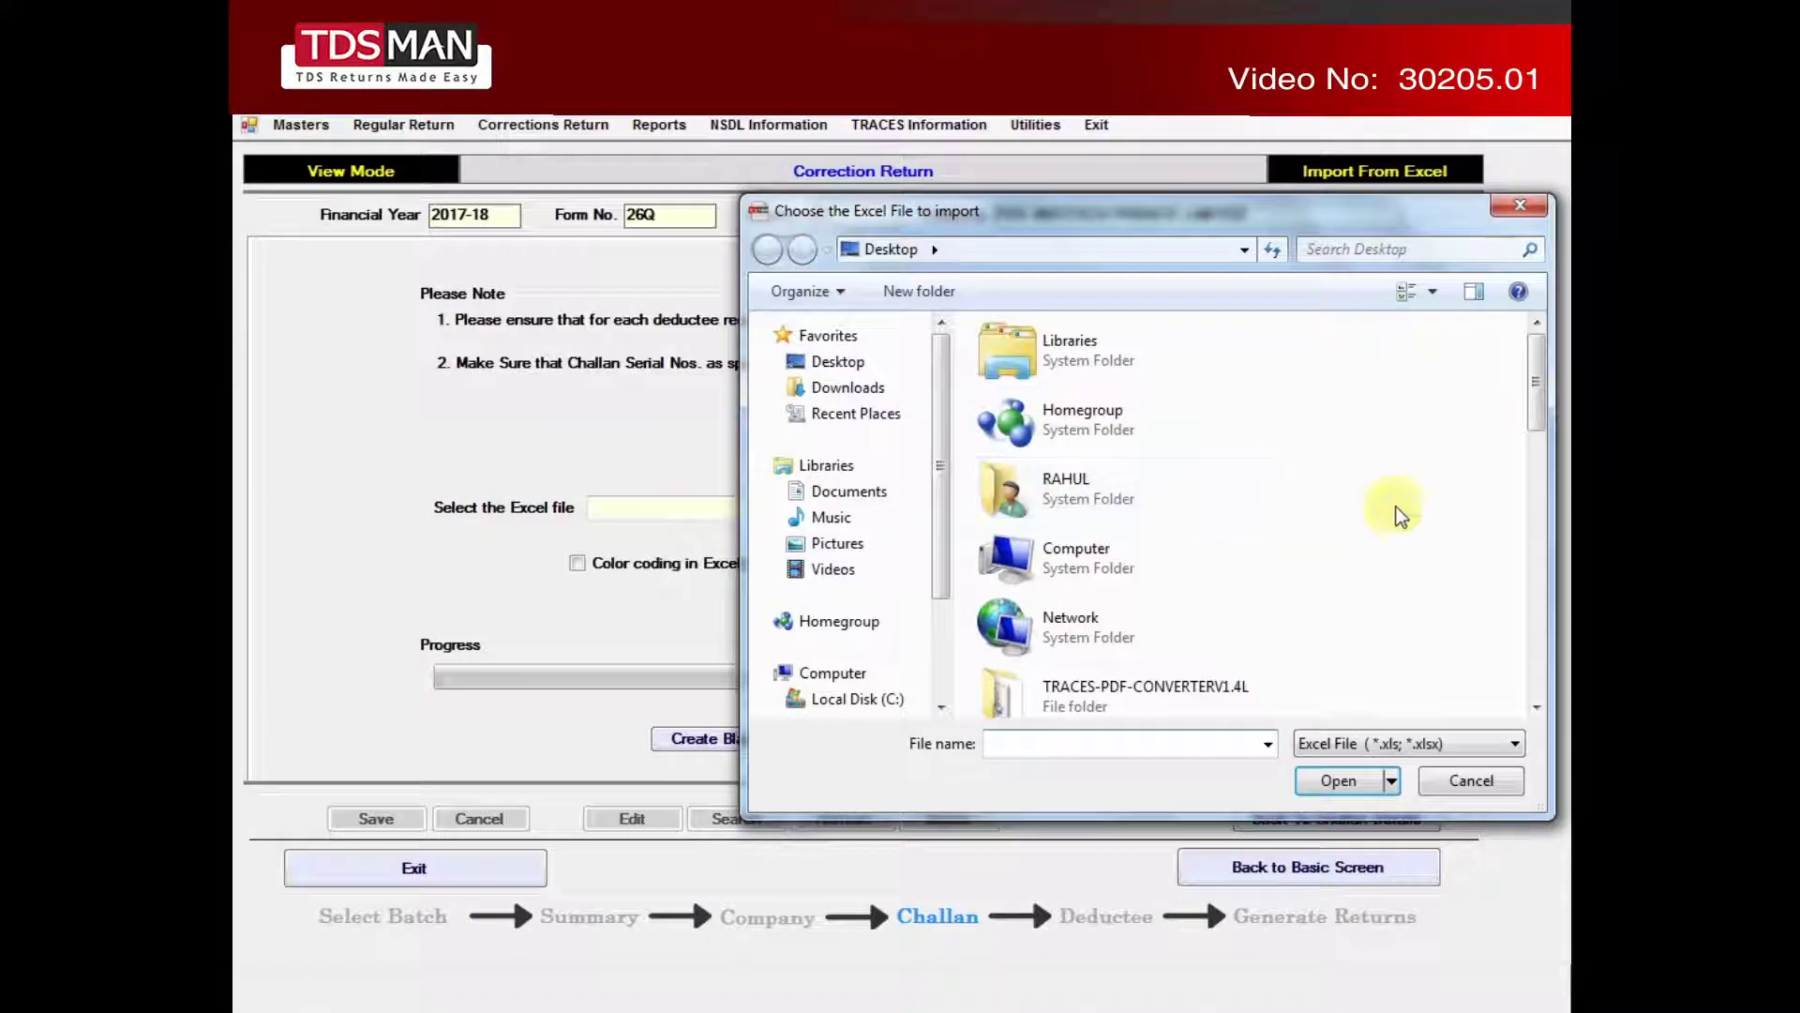
drag(1542, 415, 1544, 608)
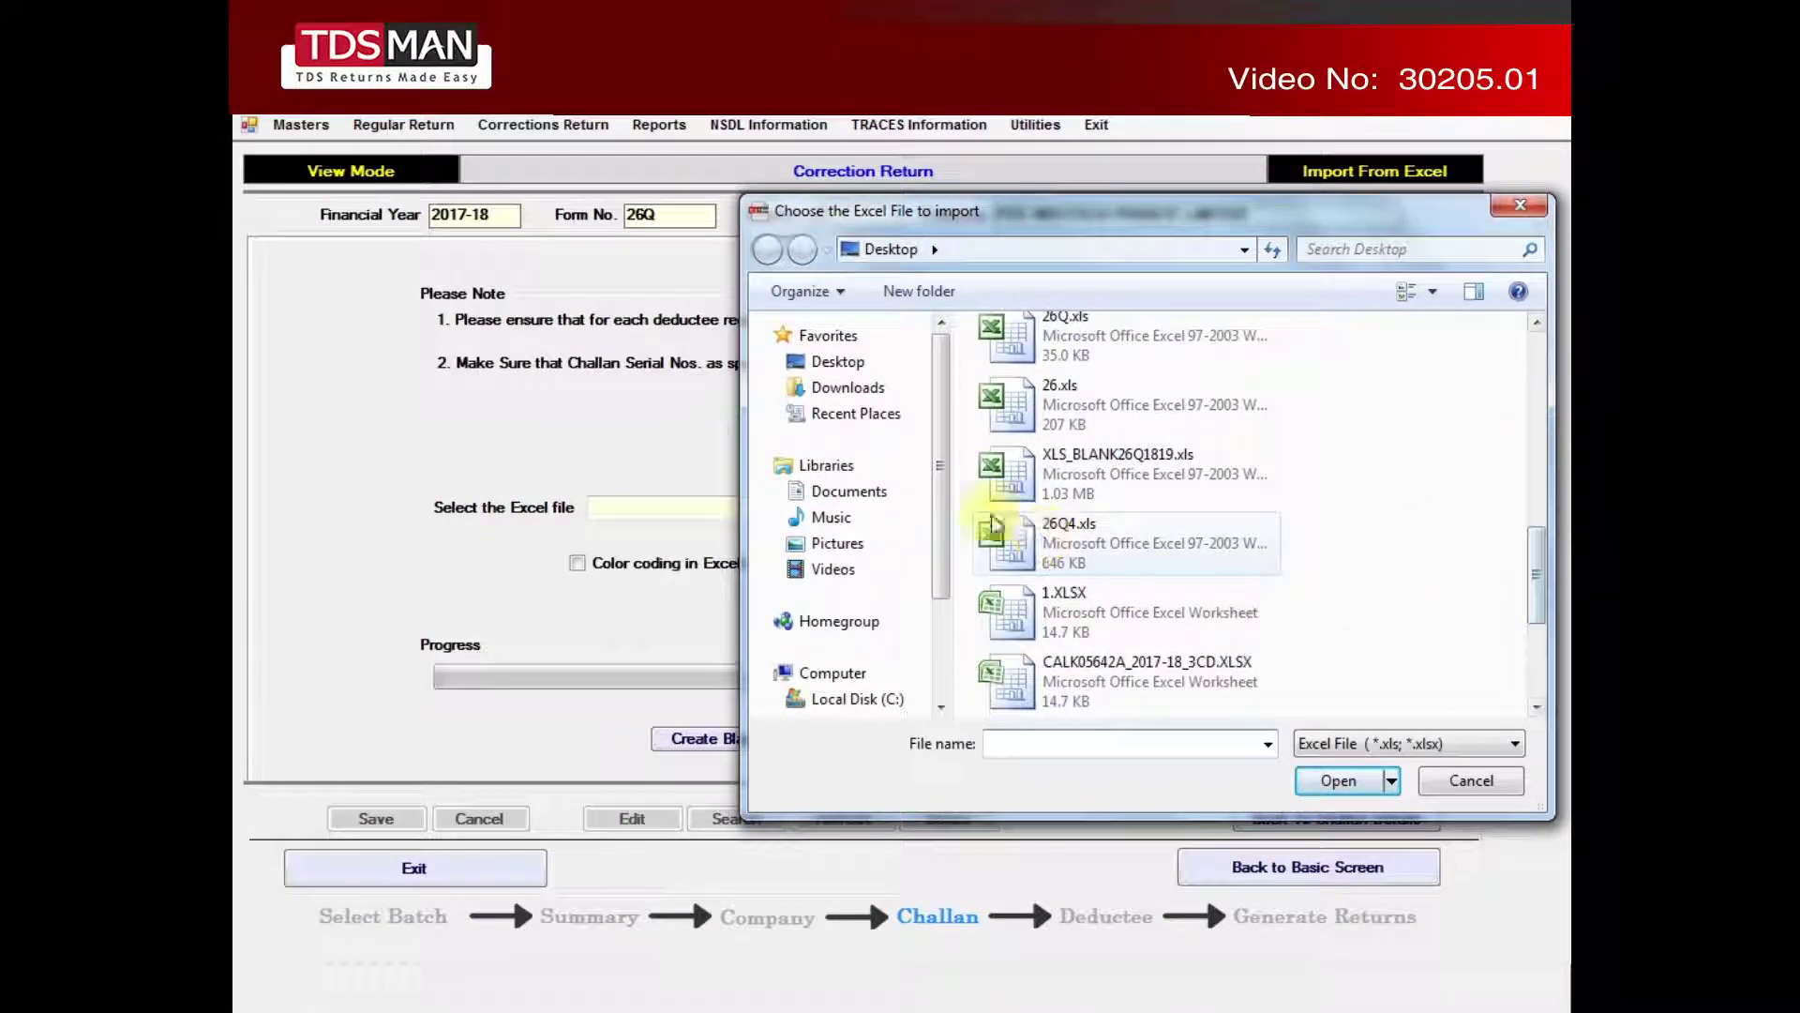
drag(933, 452, 939, 525)
click(858, 610)
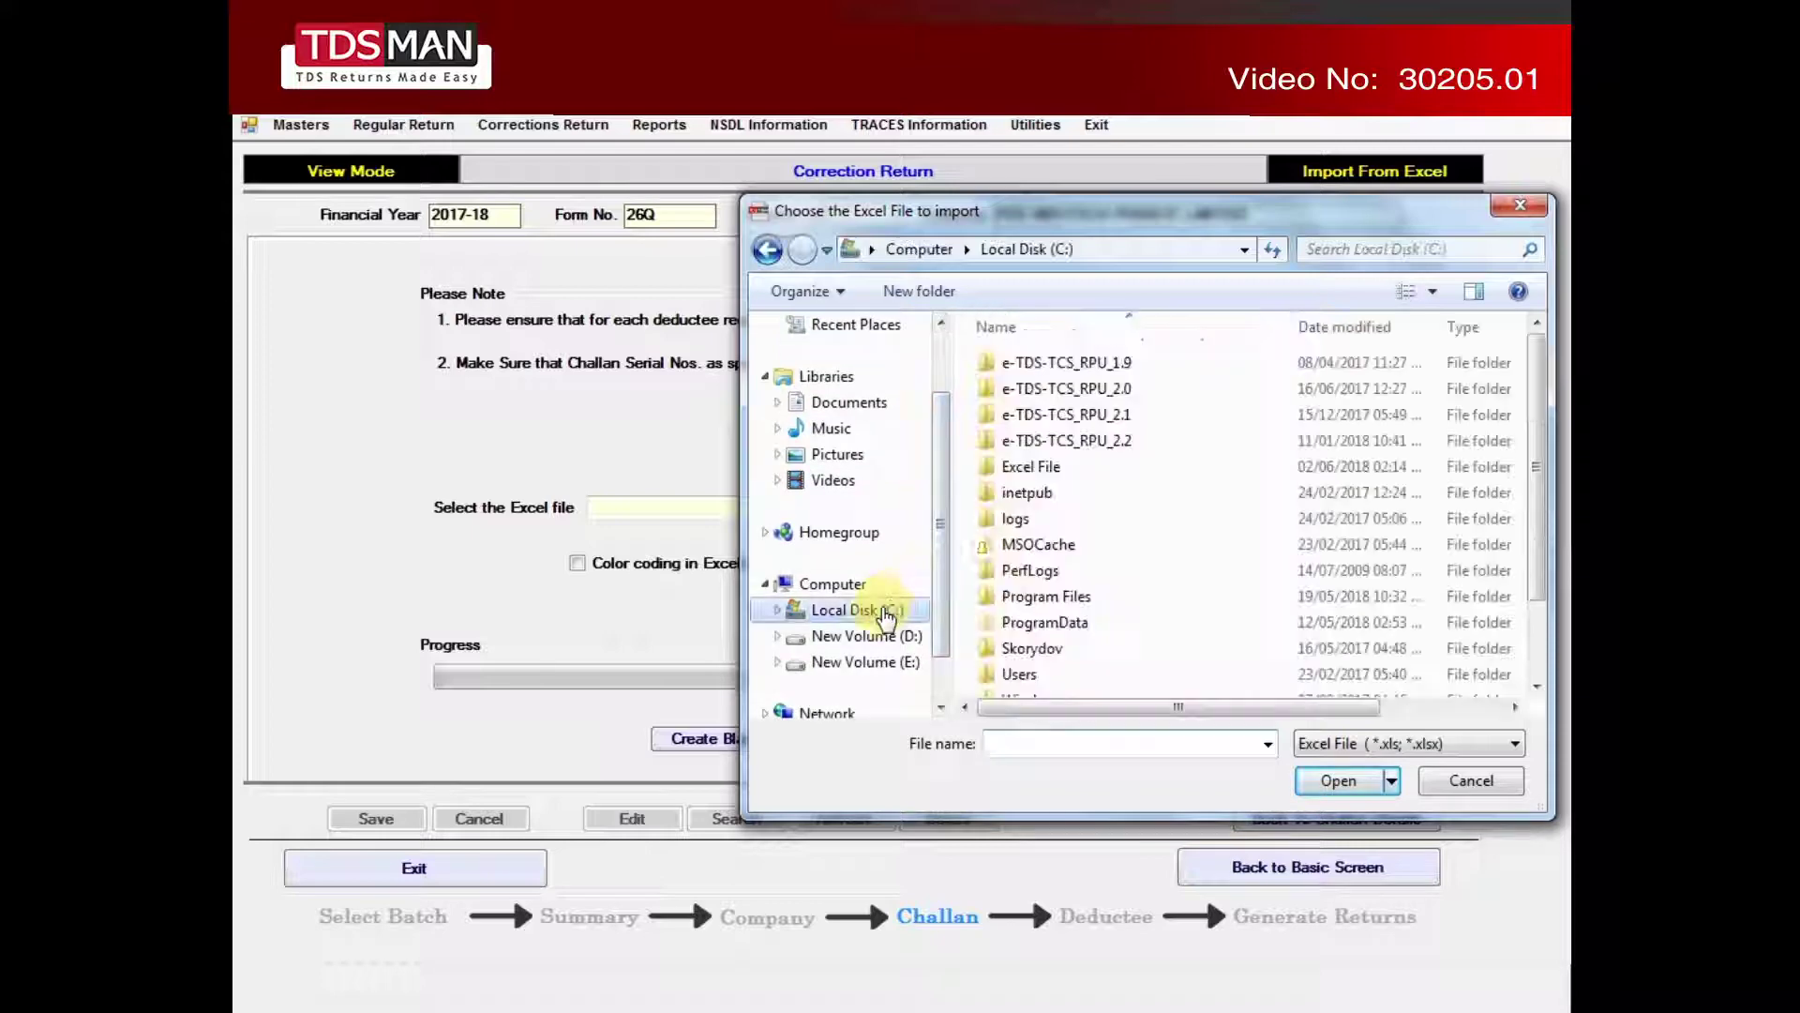
drag(1544, 534, 1543, 605)
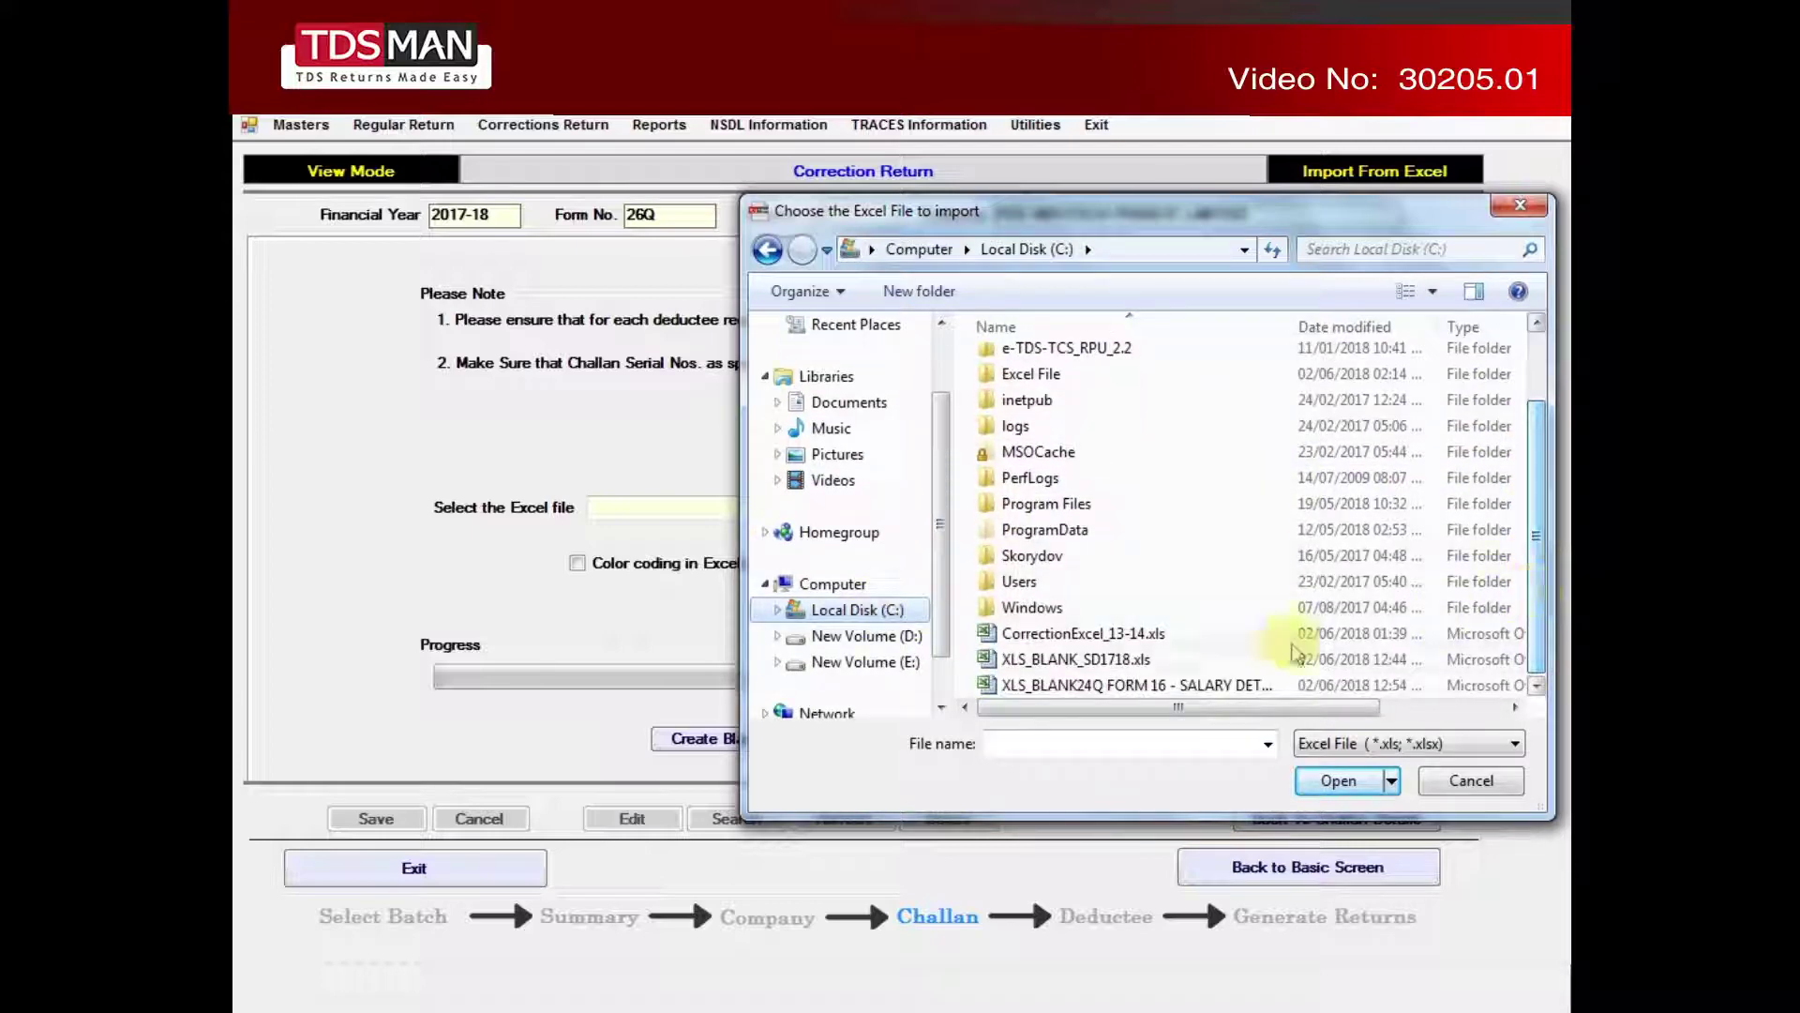
click(1163, 633)
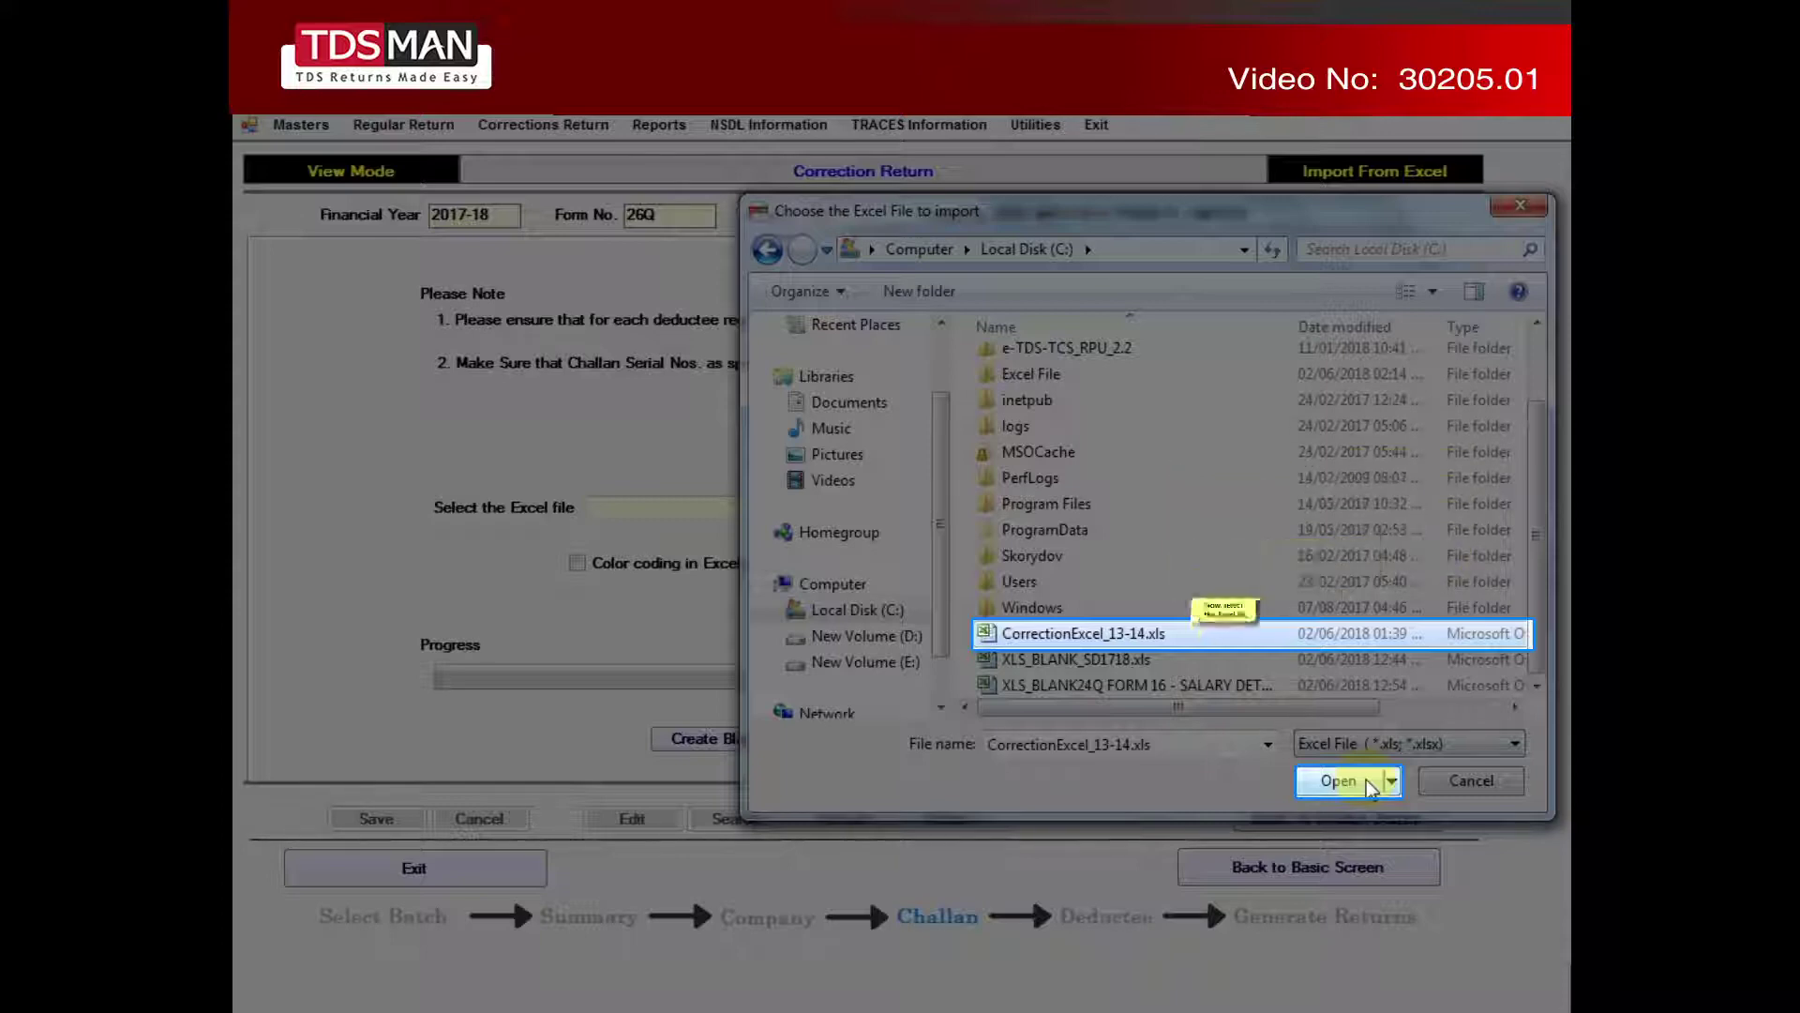
click(1355, 780)
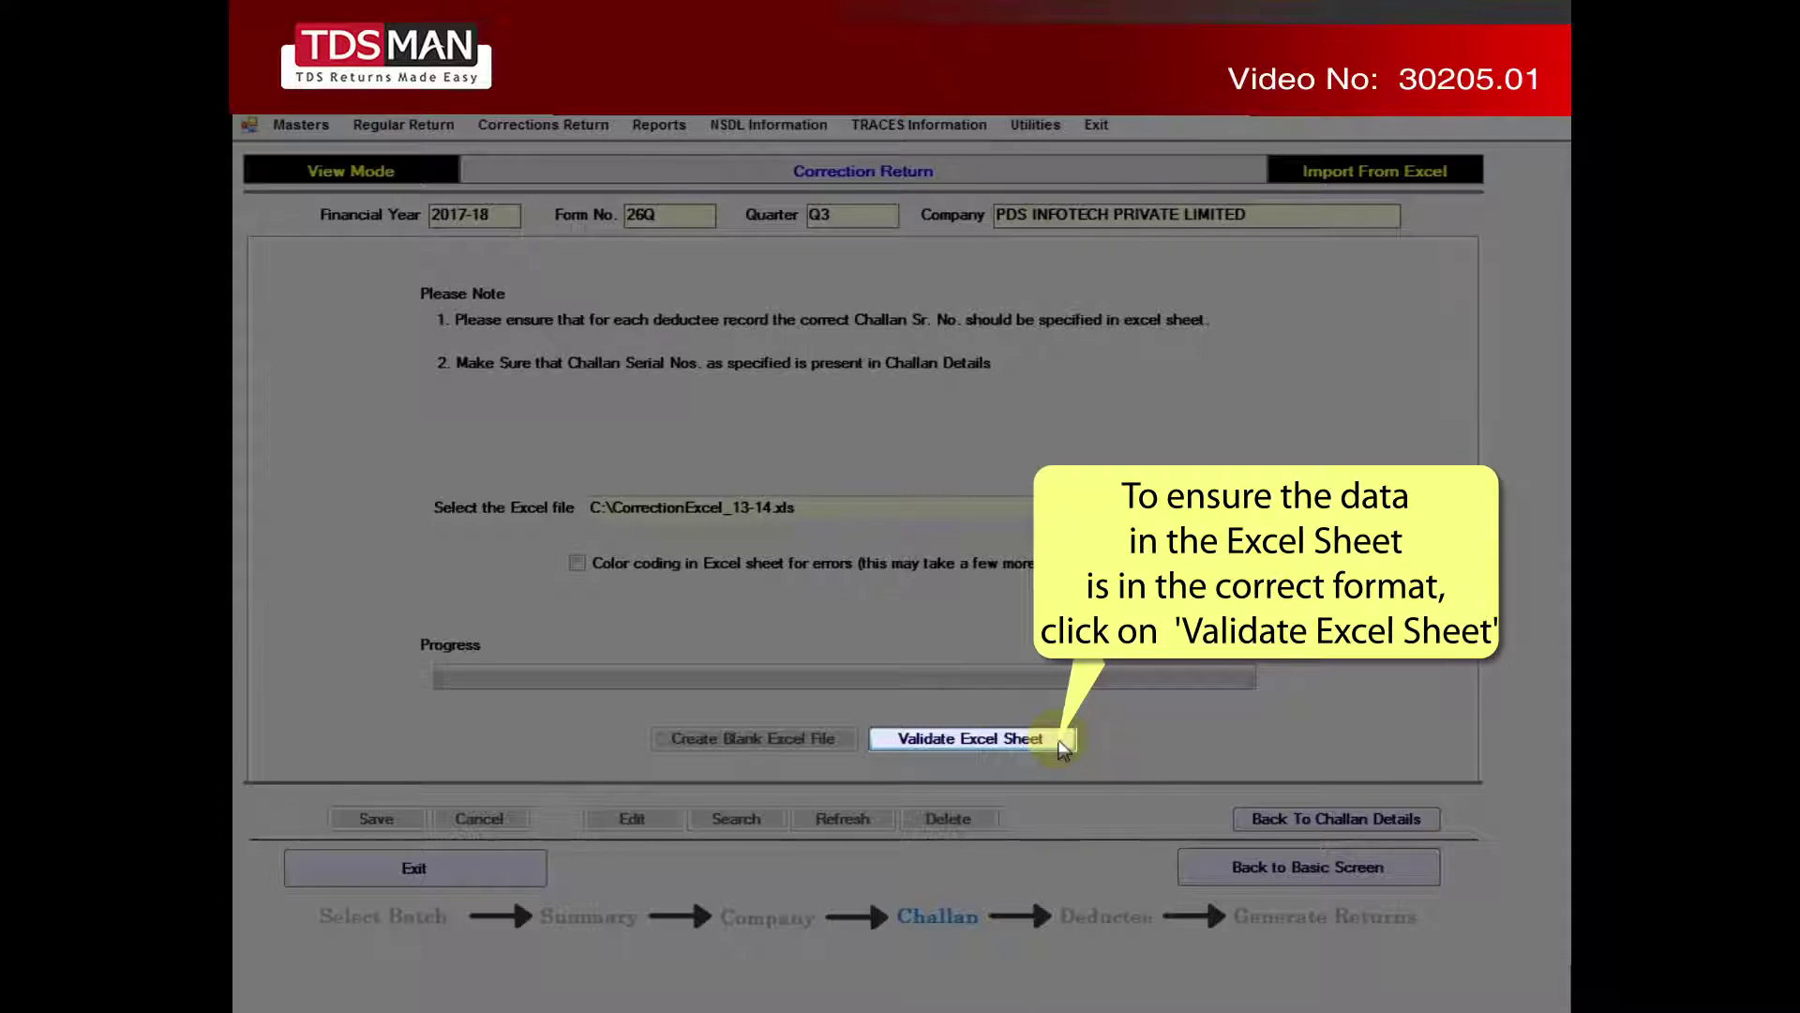
Validate the Excel sheet, confirming and acknowledging so the 23 records for challan 4 appear.
click(1063, 746)
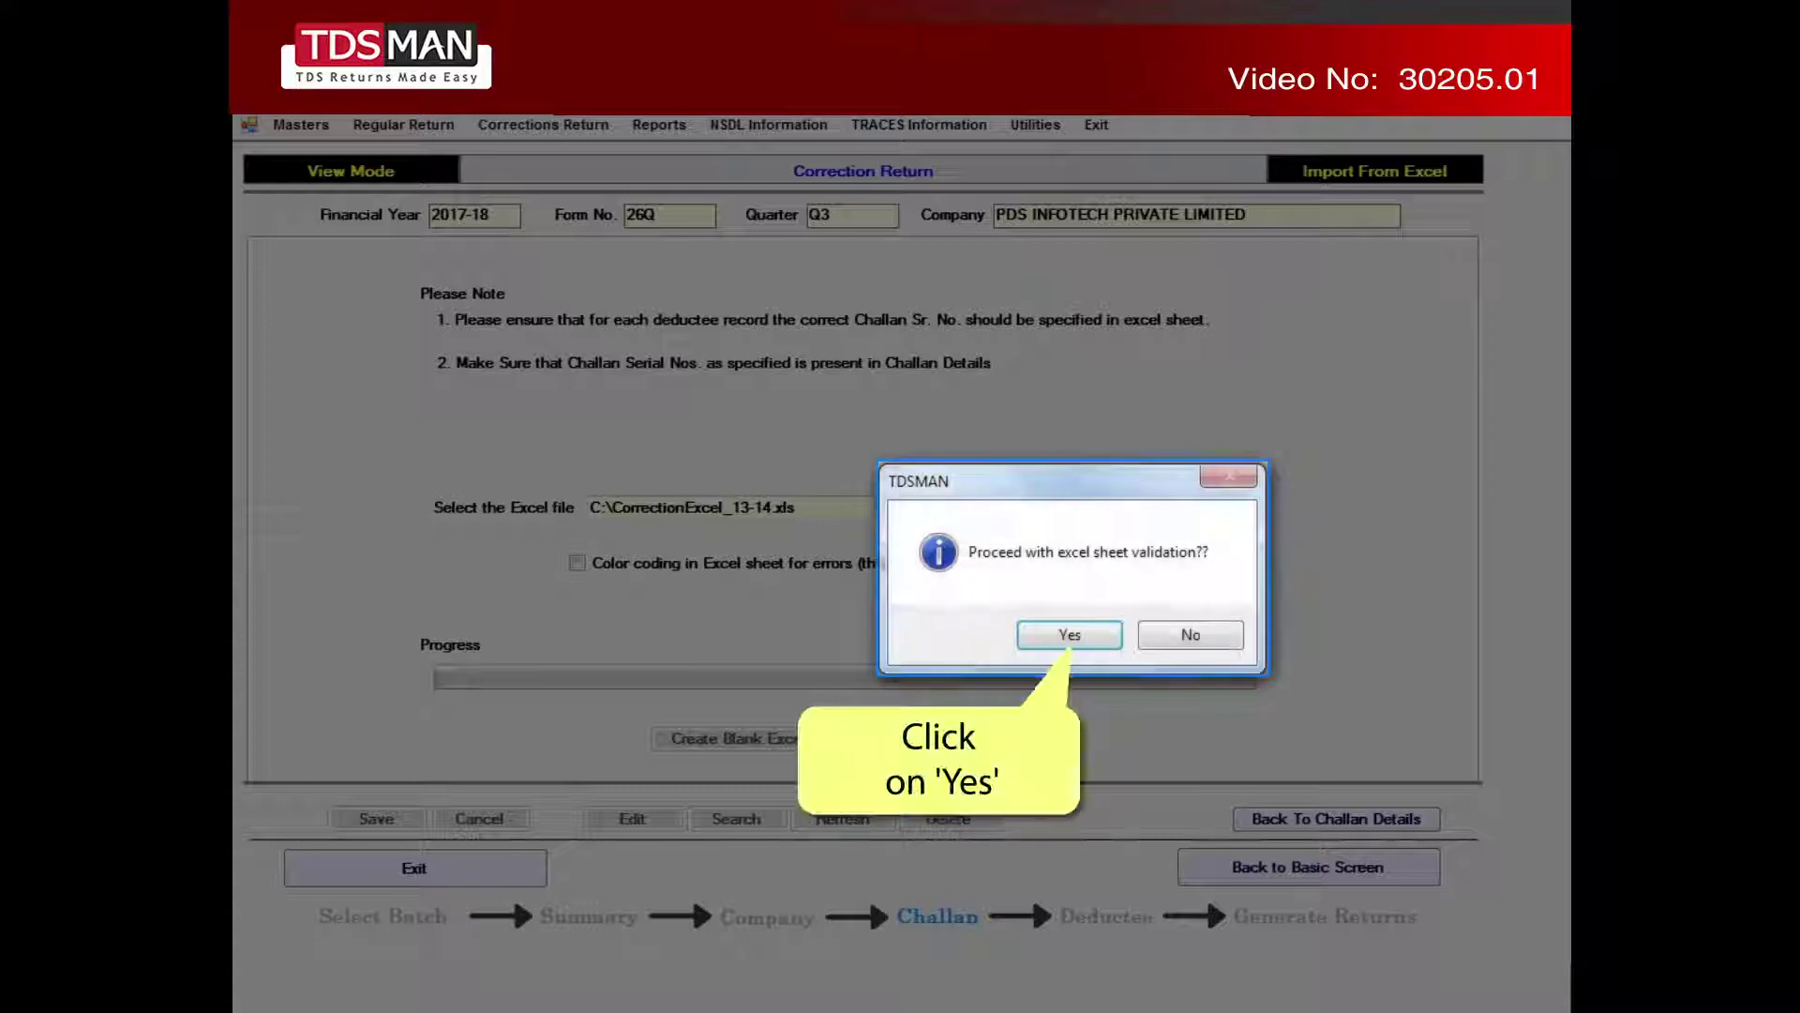
click(1101, 635)
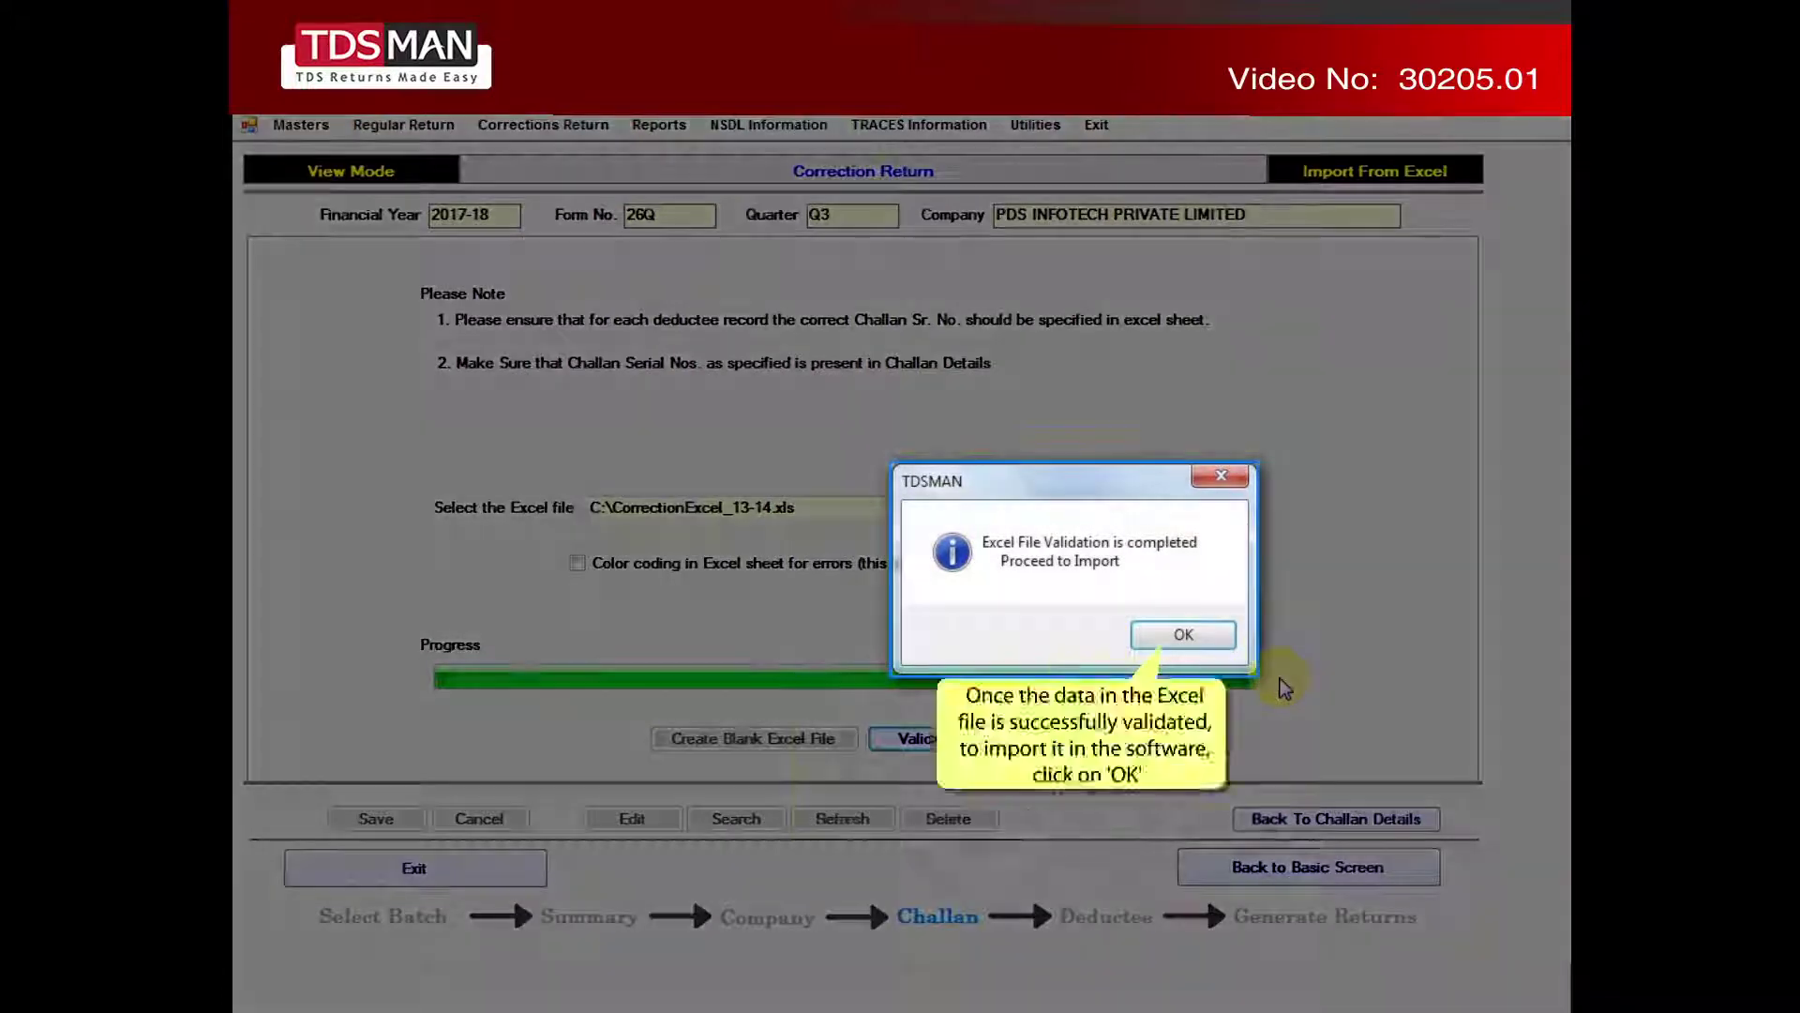
click(1223, 638)
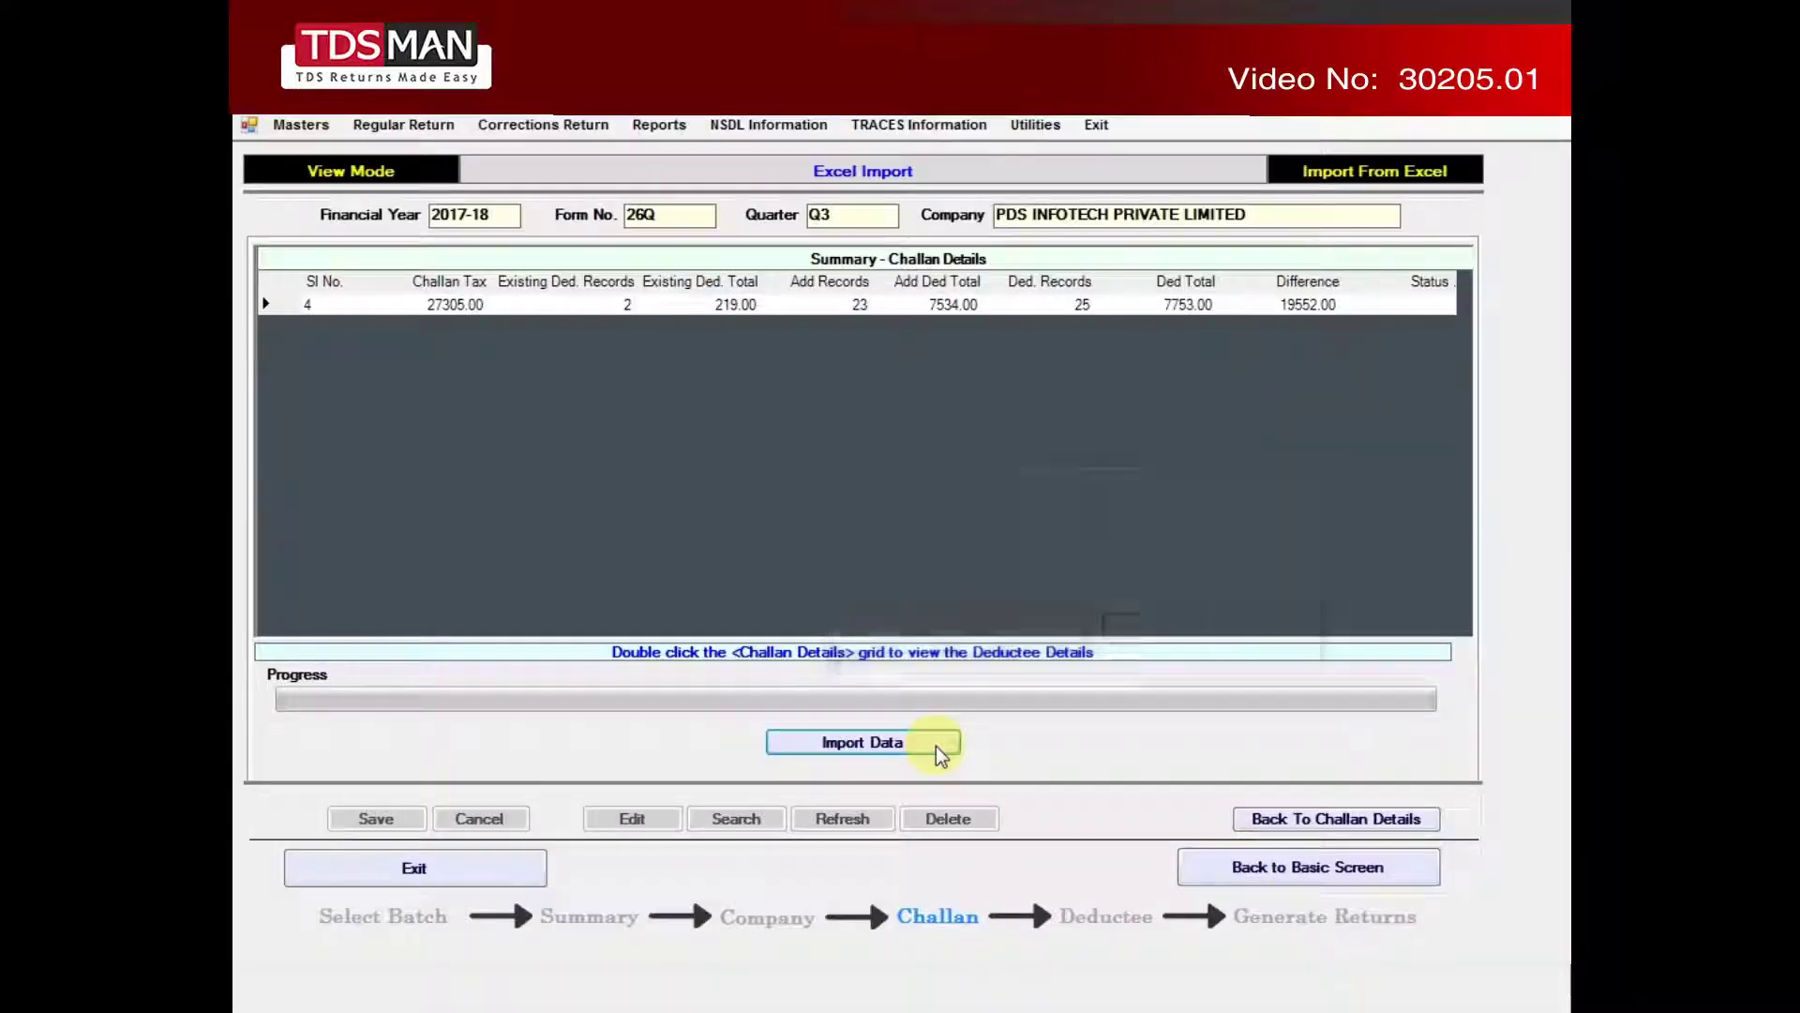
Import the deductee data into challan 4, confirming the addition and acknowledging completion.
click(936, 746)
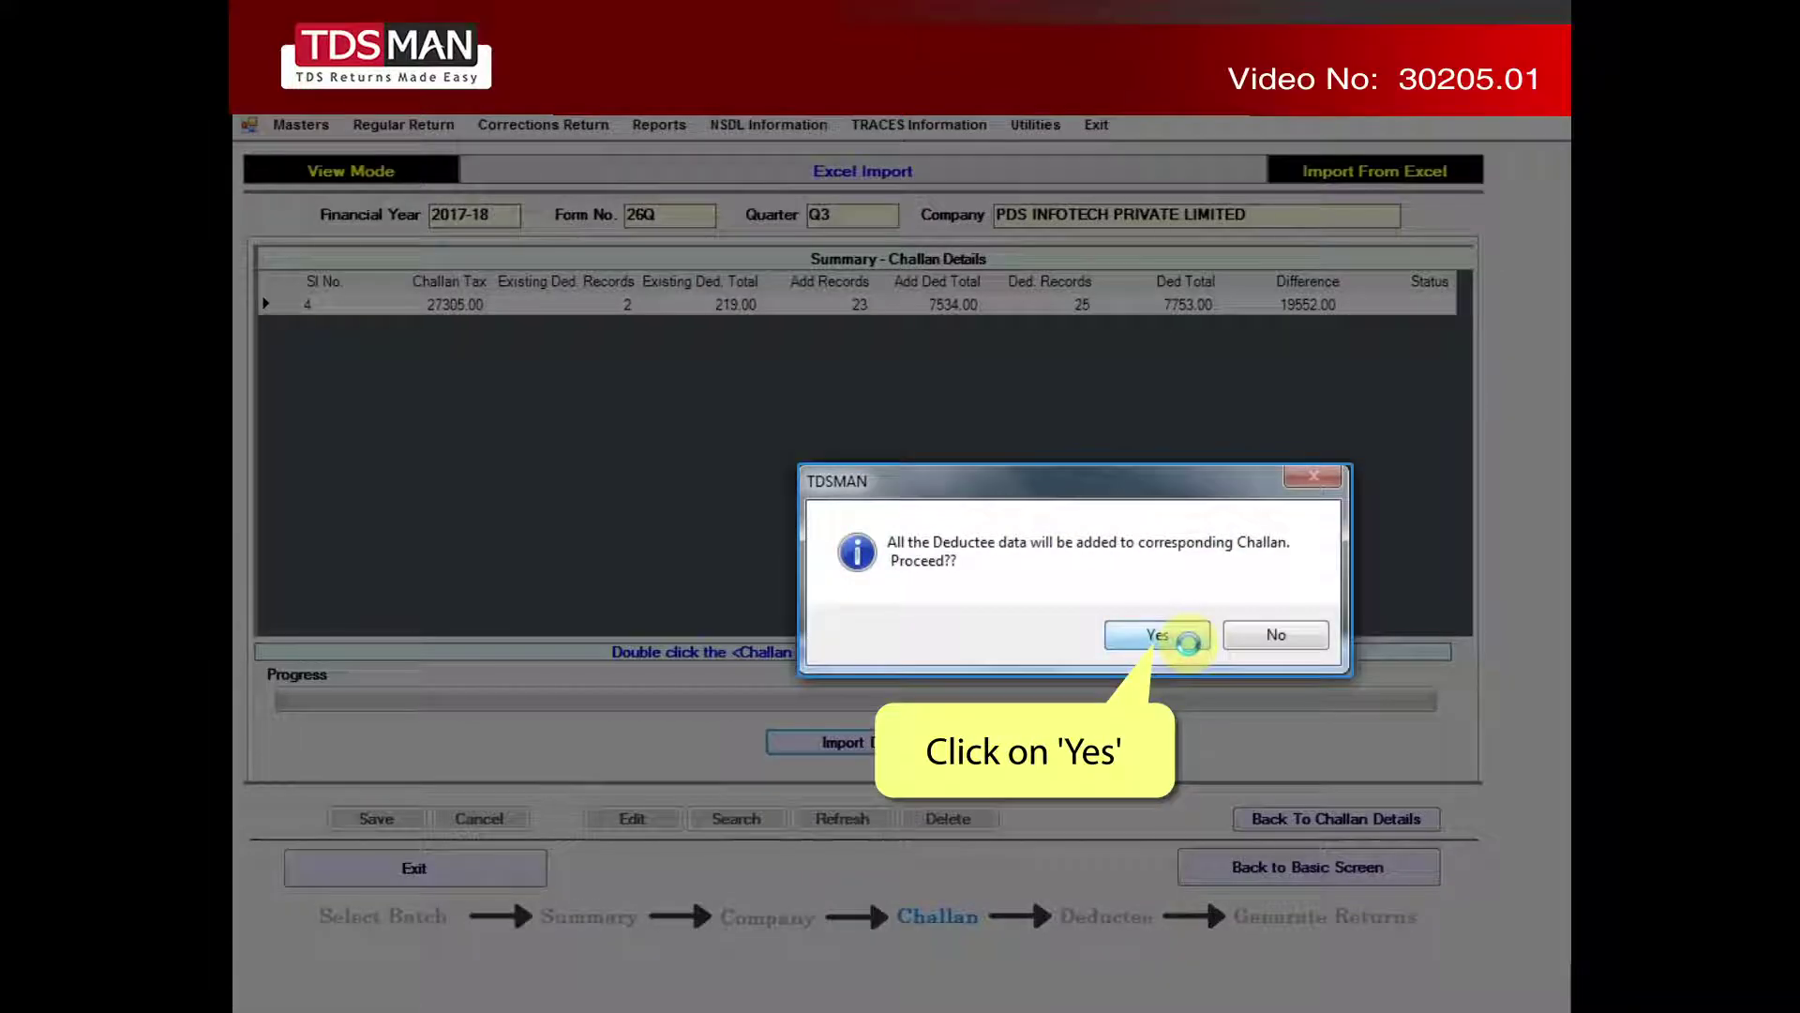
click(1187, 643)
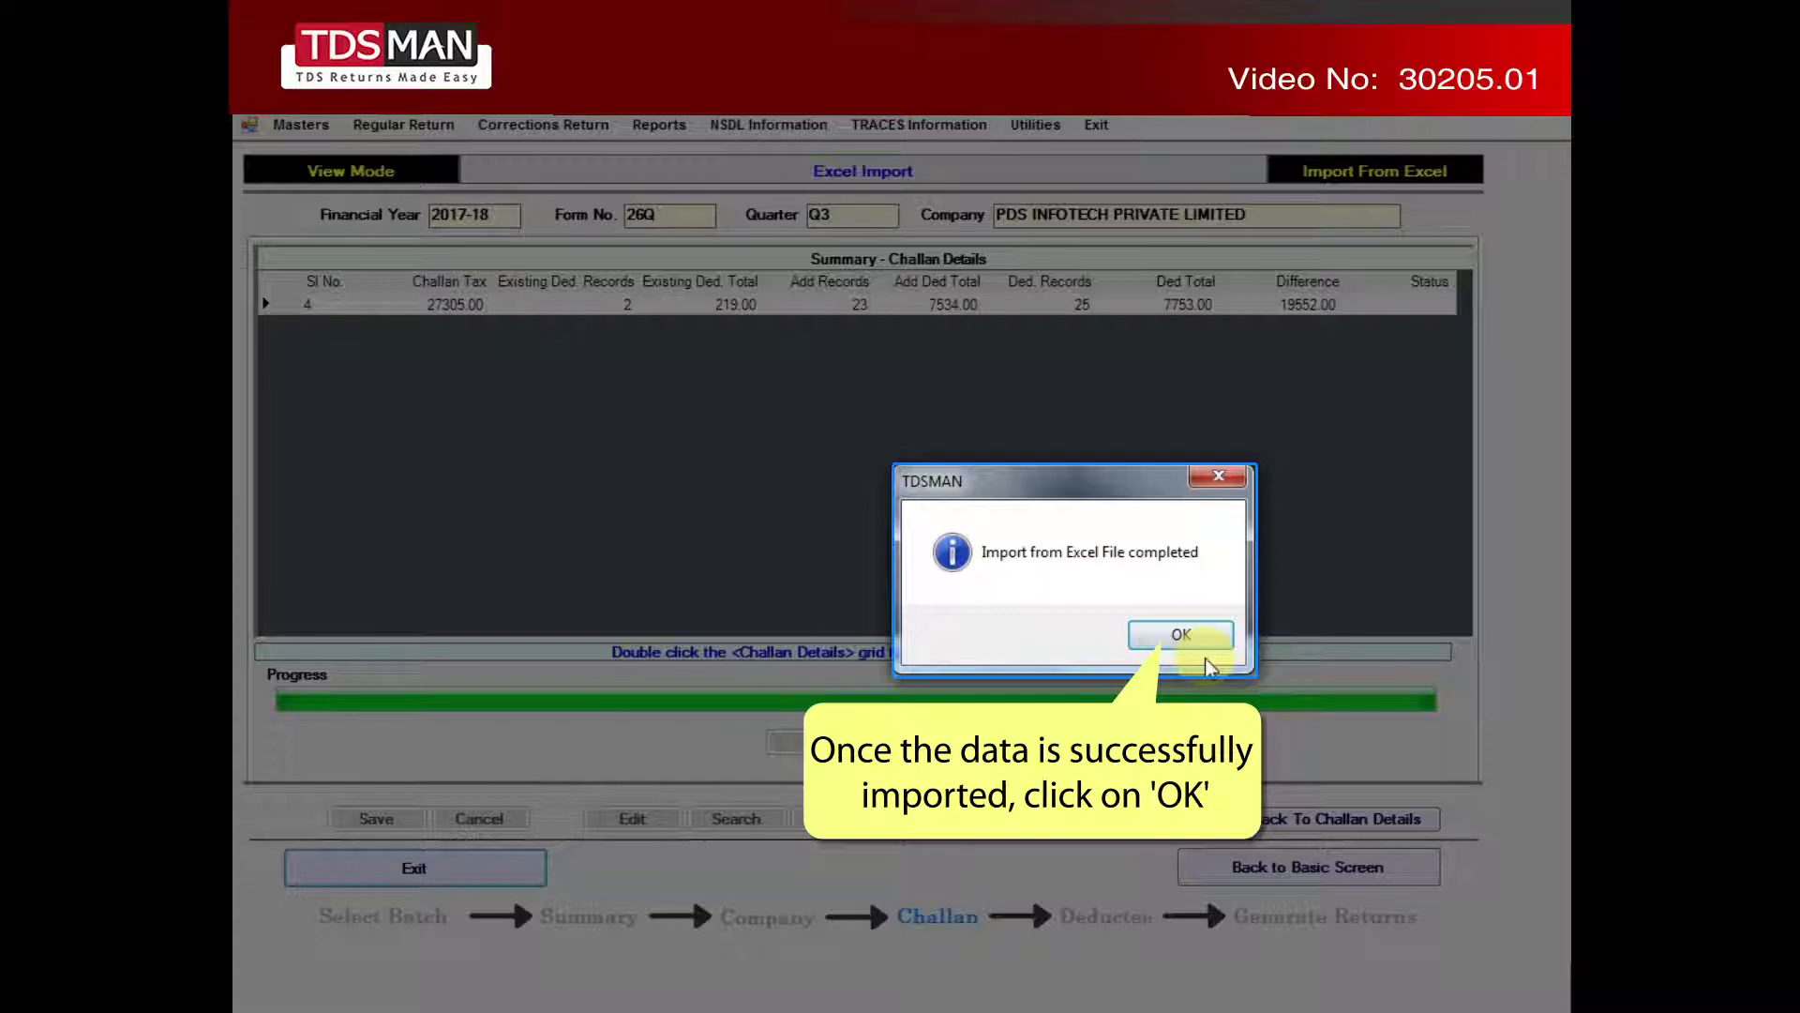
click(1208, 641)
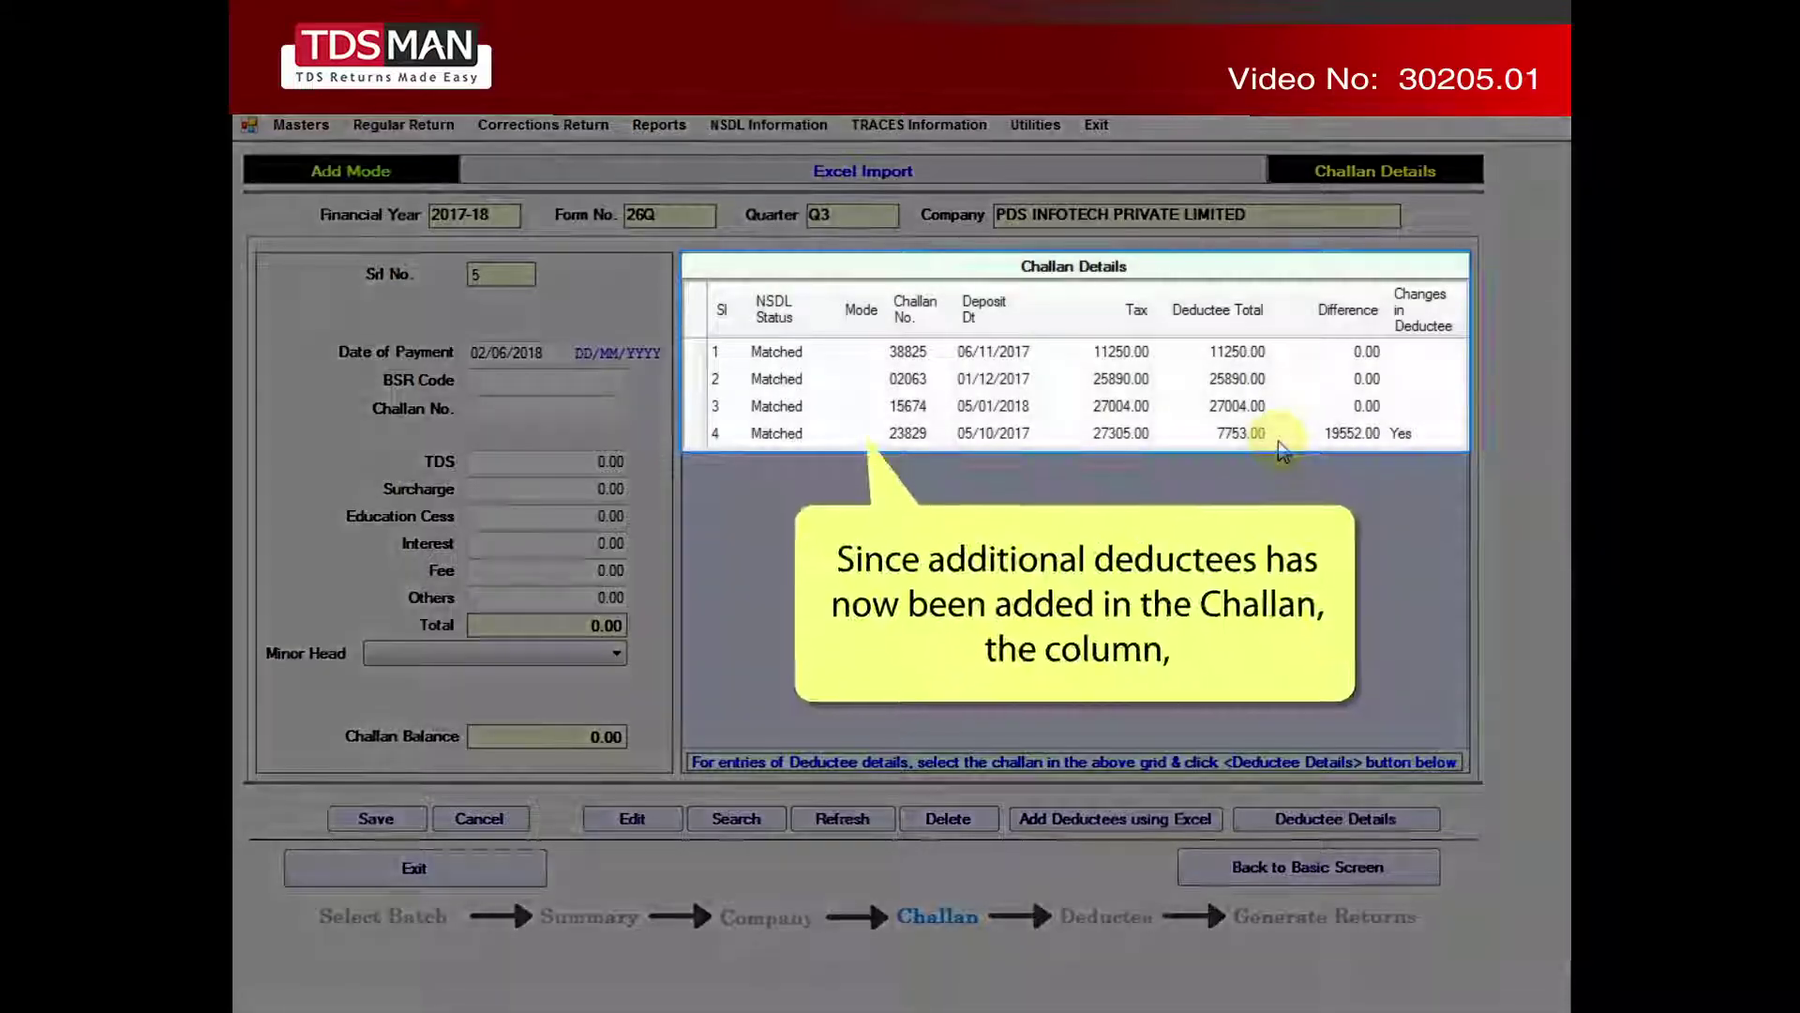
Open the Deductee Details of challan 4 (challan 23829) to view the added records.
click(1281, 441)
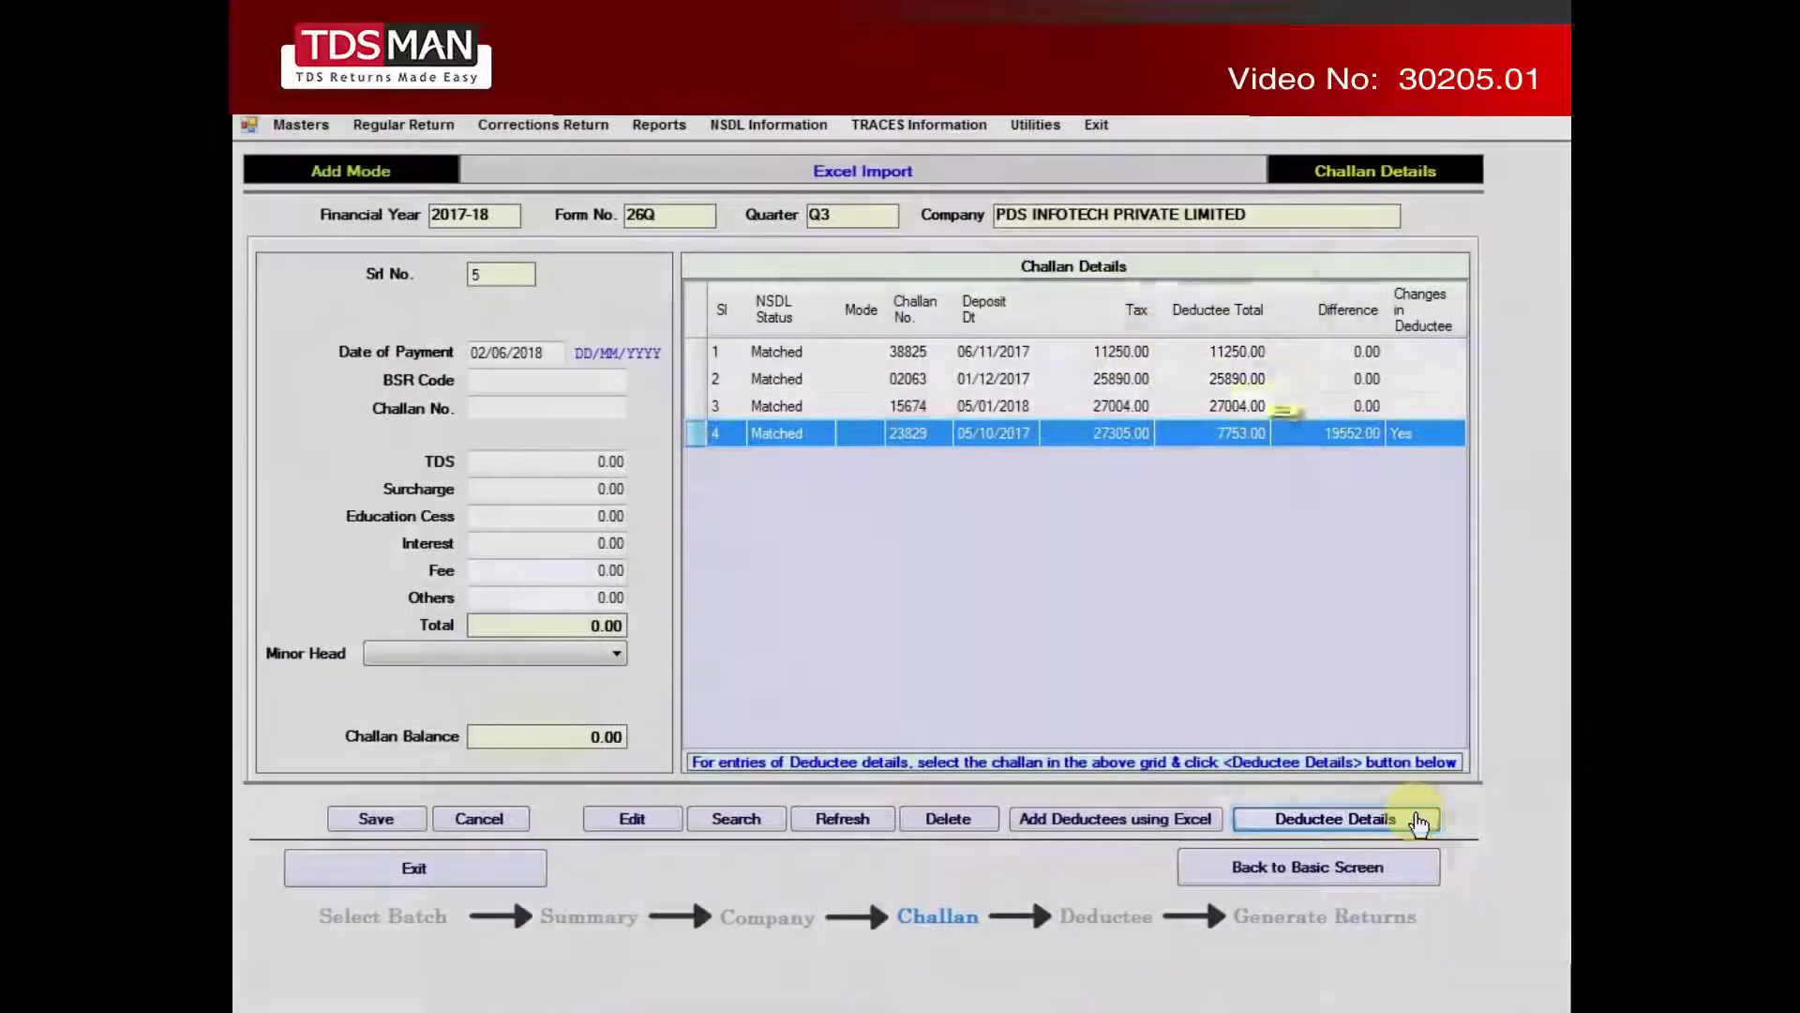
click(1418, 820)
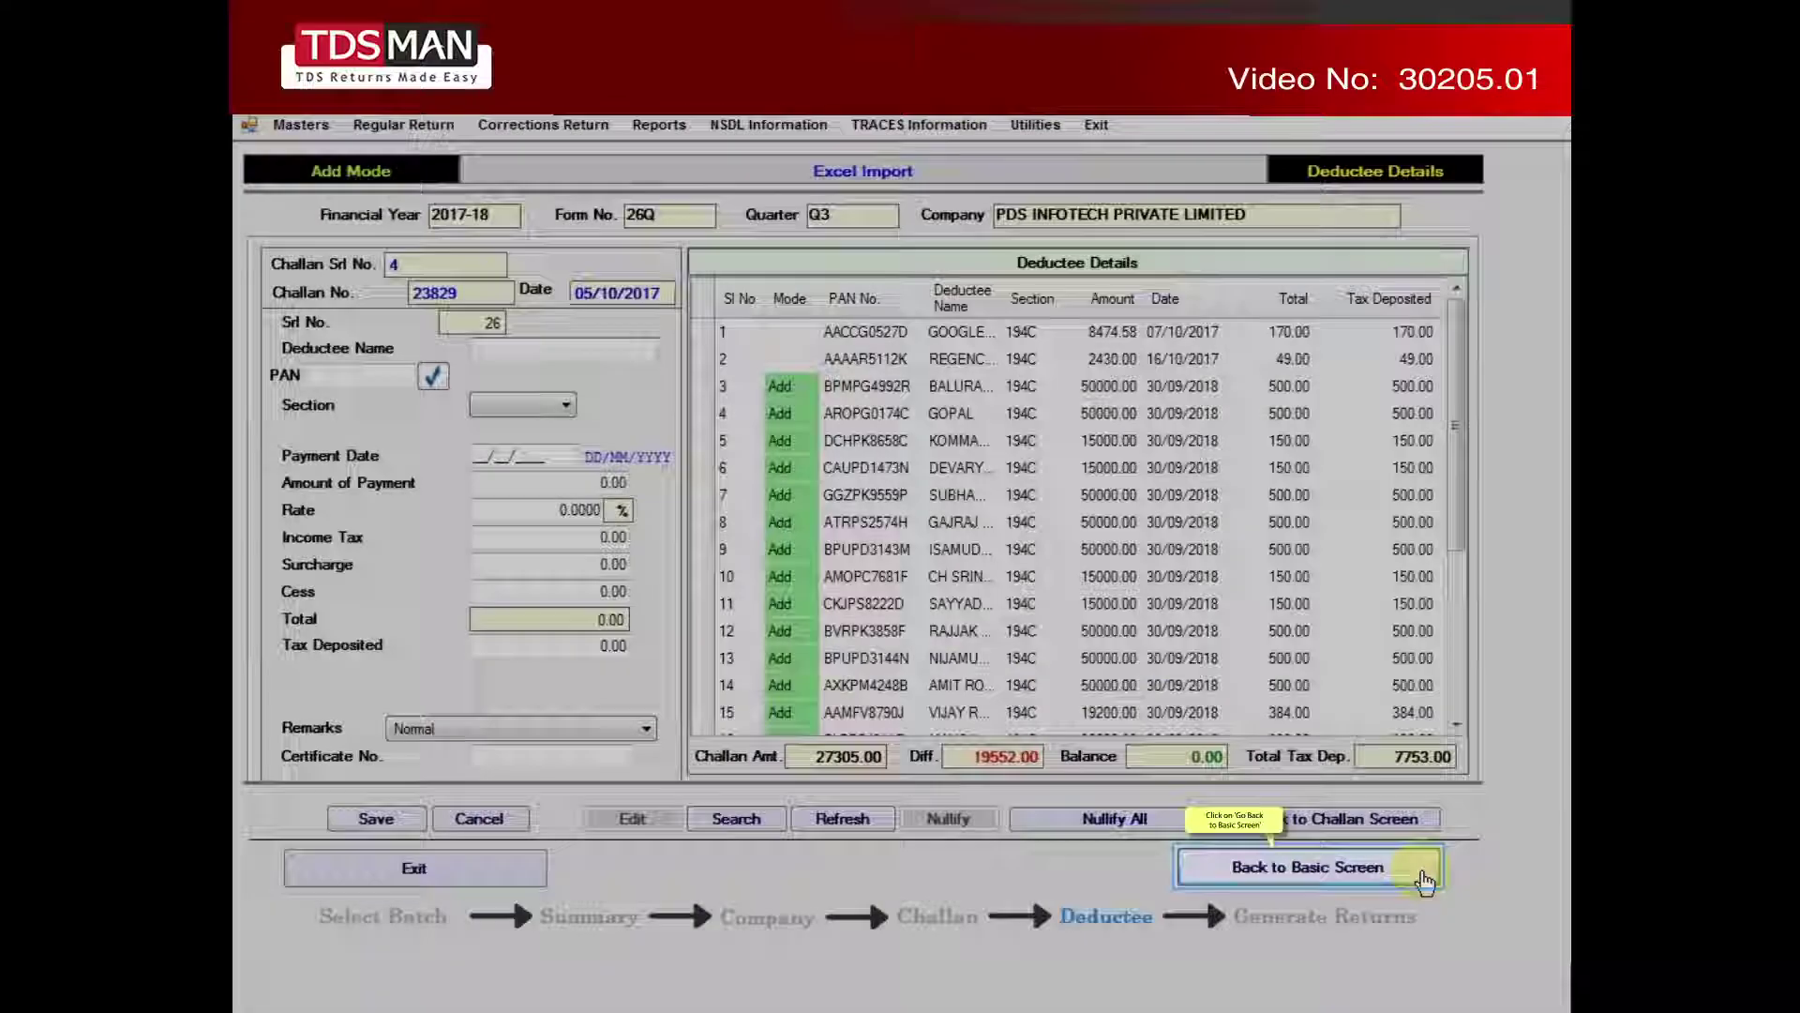
Go back to the basic screen and exit the correction return to TDSMAN's home screen.
click(1425, 879)
click(518, 868)
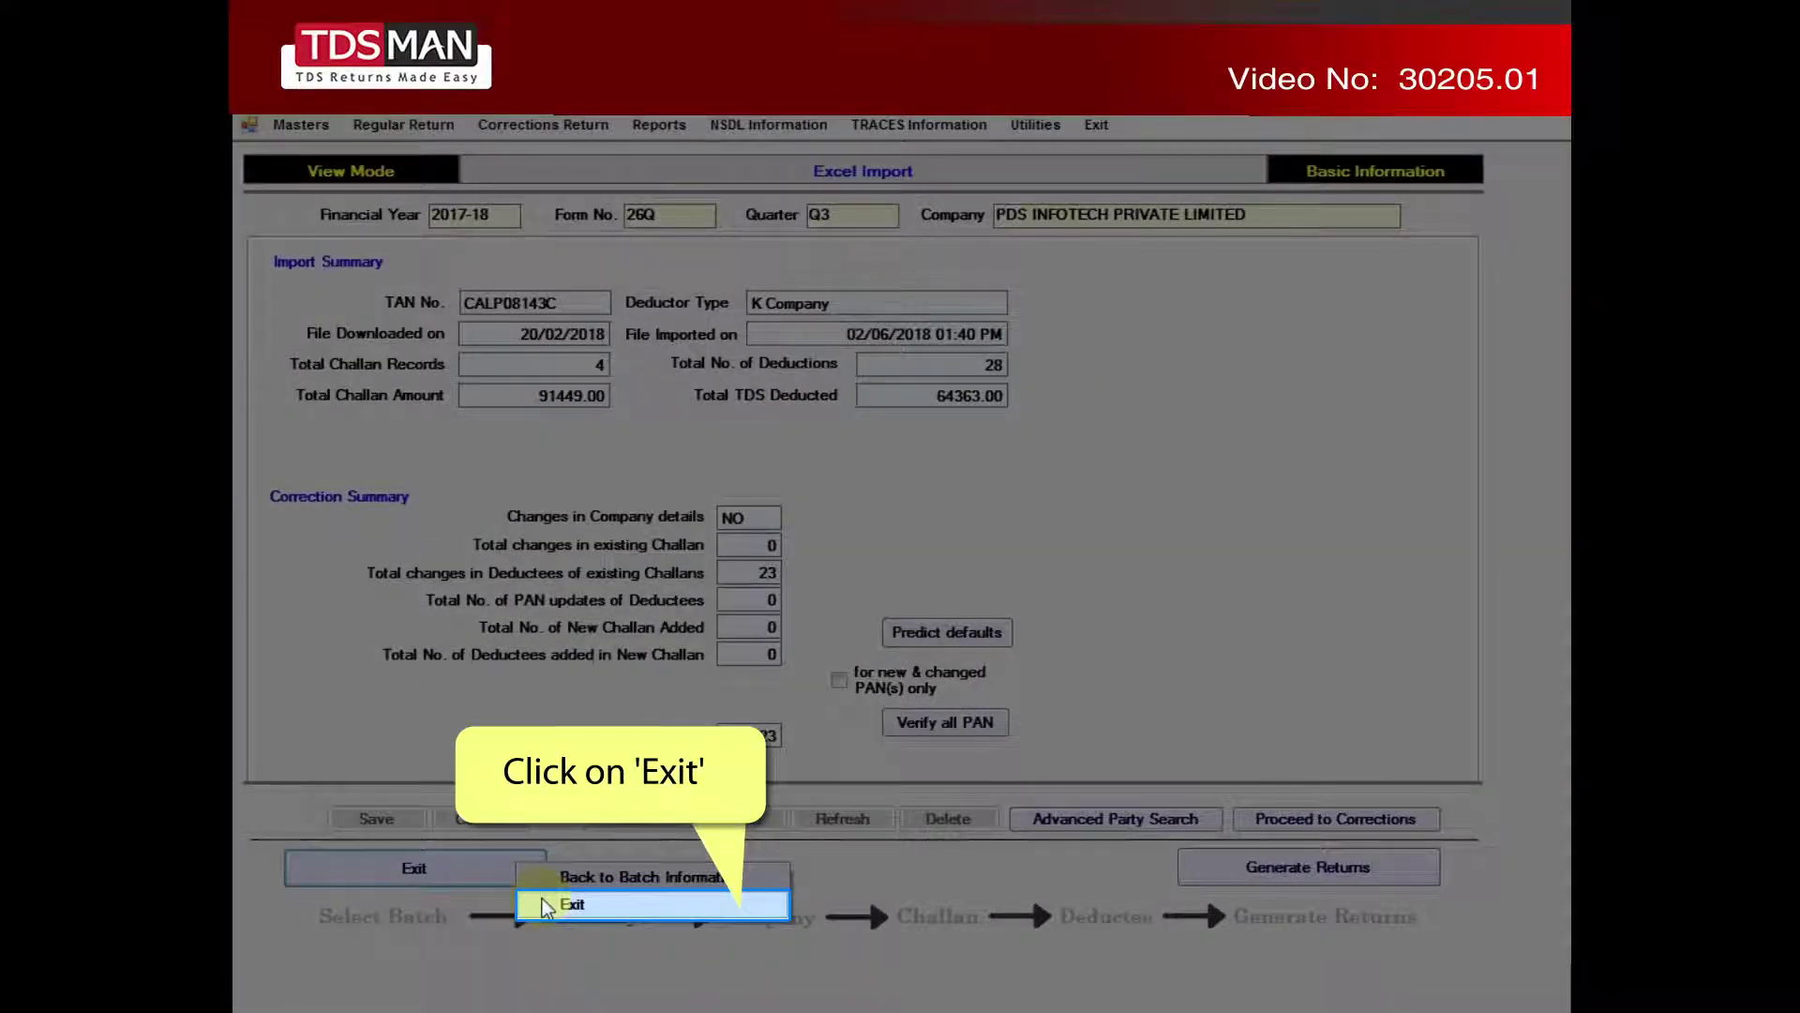
click(544, 902)
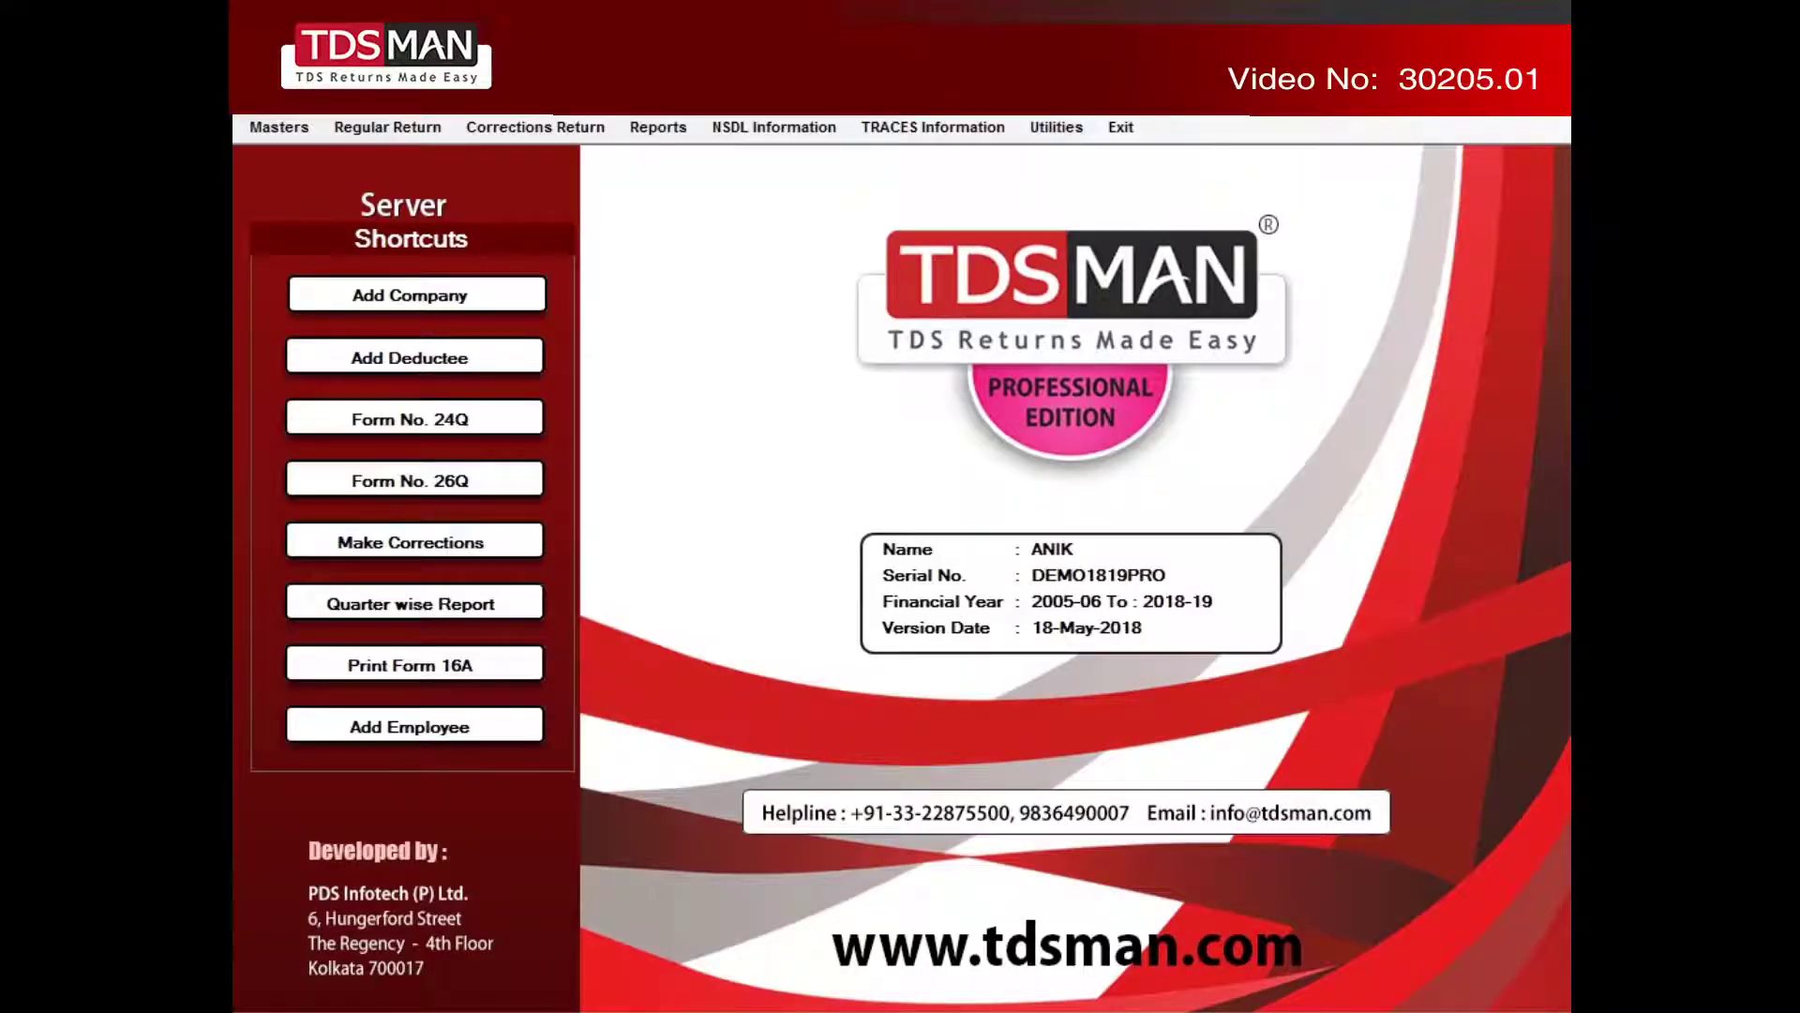